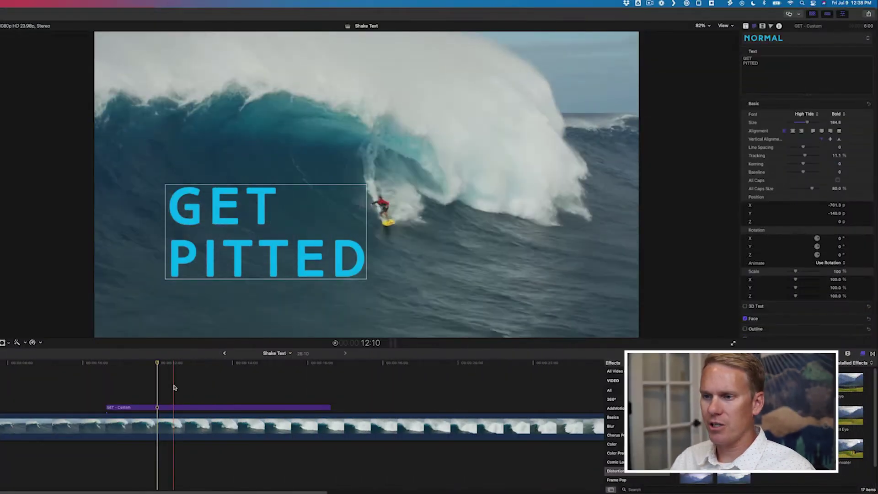
Apply the Earthquake distortion effect to the GET PITTED title on the timeline and preview the shake
click(158, 407)
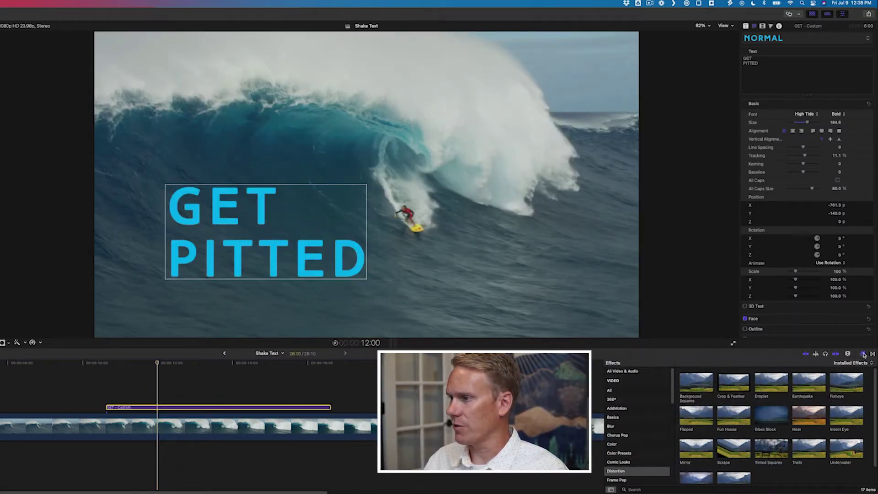
click(634, 472)
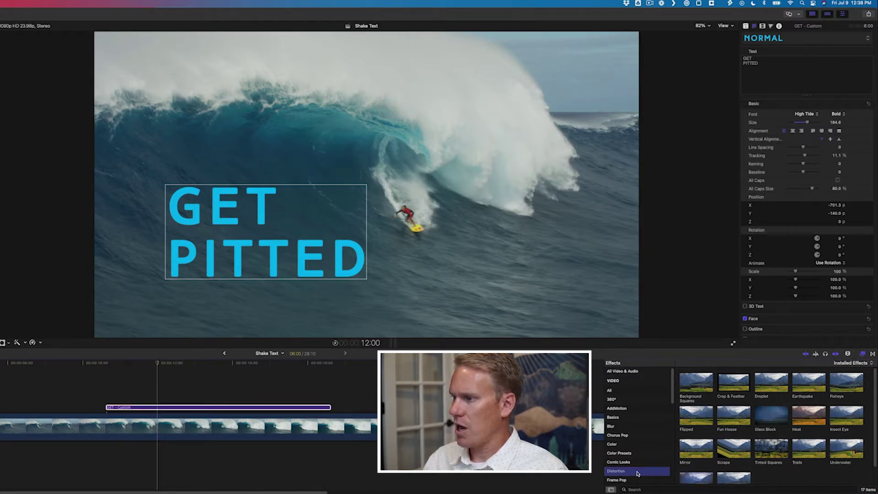
drag(820, 382, 193, 410)
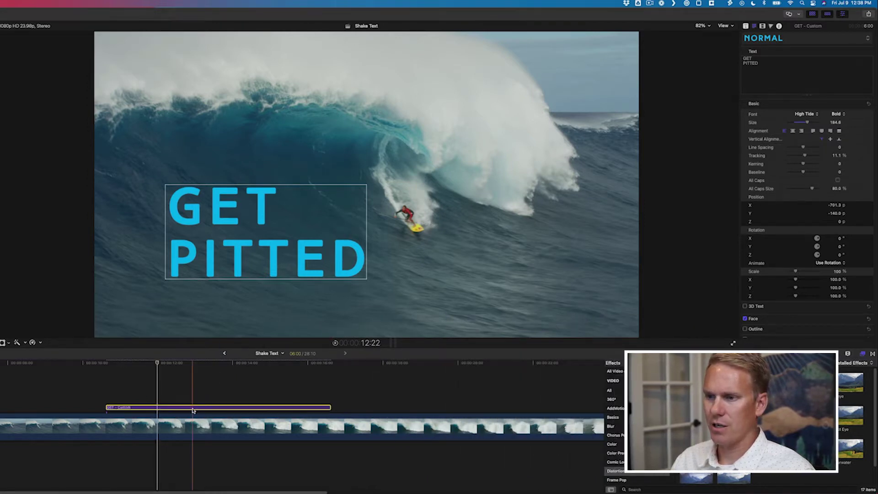
key(space)
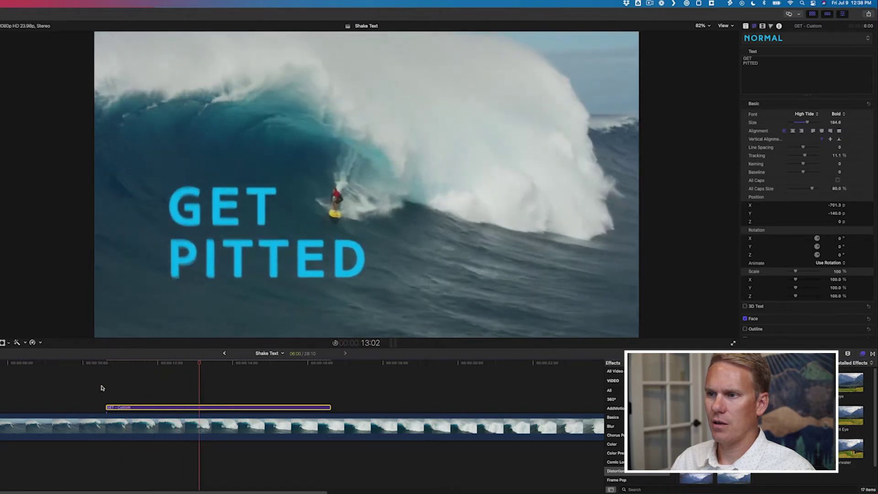
key(space)
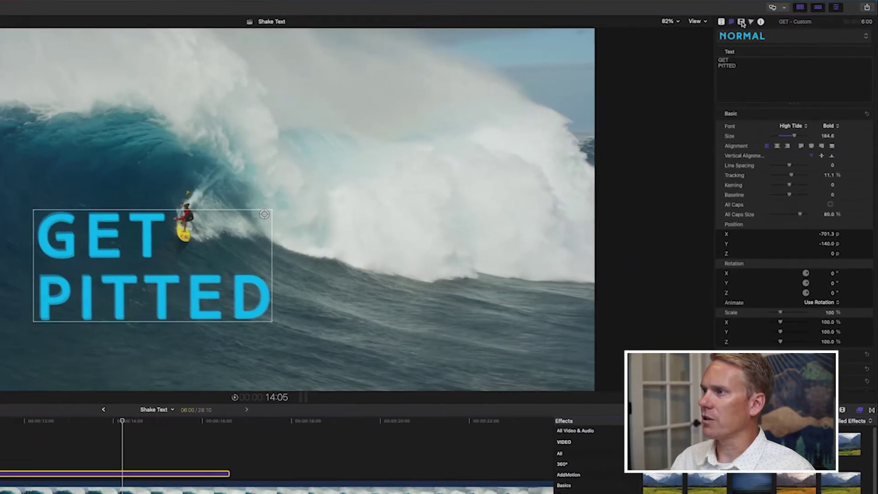
Show the Earthquake effect's parameters for the title and play the title with them
click(741, 22)
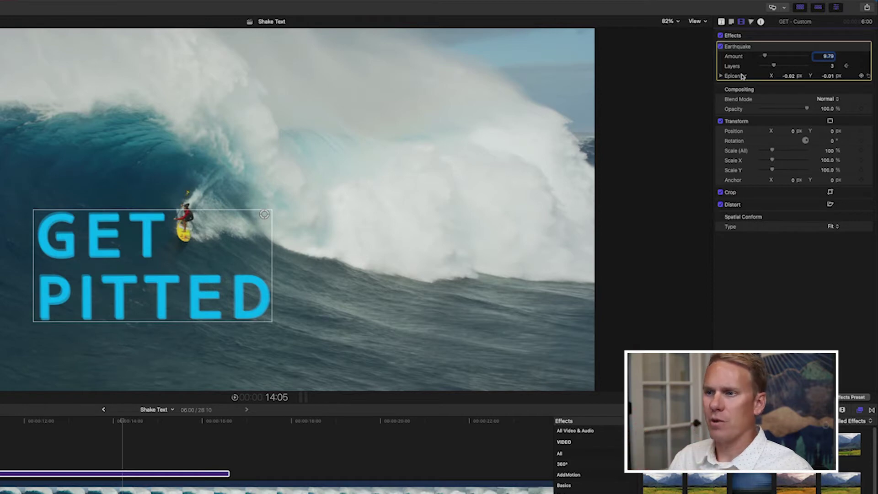
key(space)
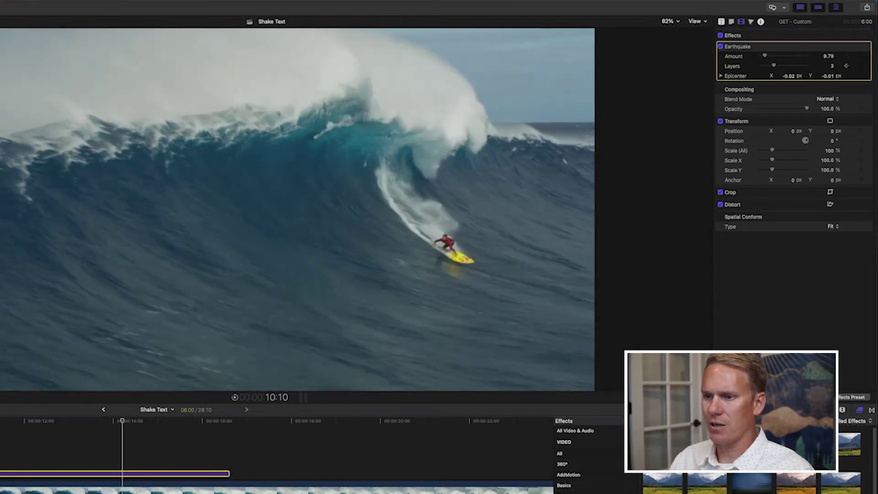
key(space)
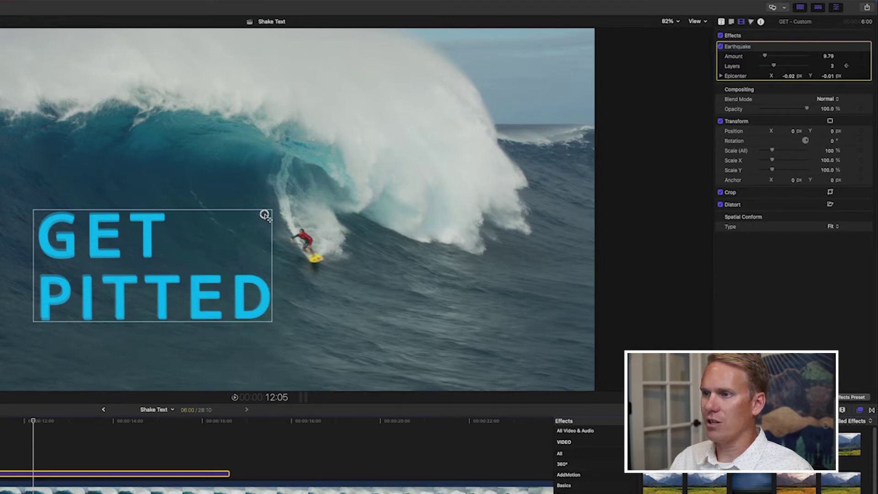
Move the Earthquake epicenter well away from the title, to about X 0.59, Y -0.19, and preview the shake
drag(267, 217, 240, 224)
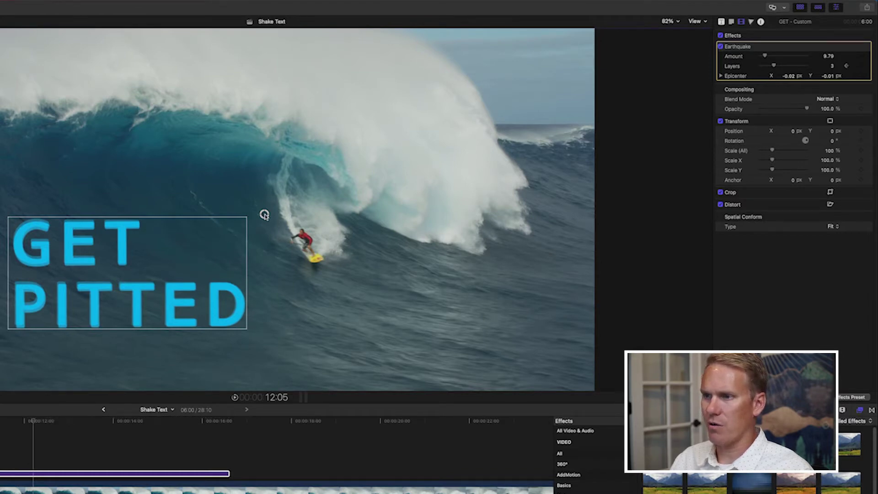
drag(265, 215, 488, 276)
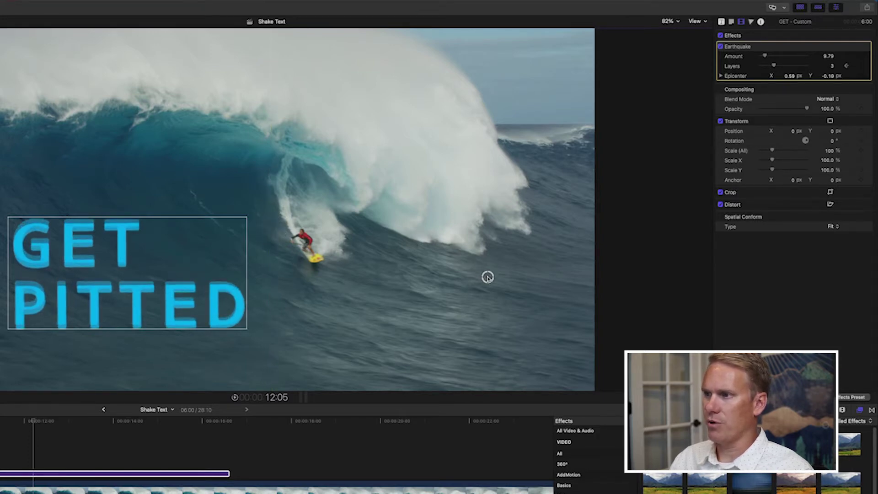
click(137, 453)
key(space)
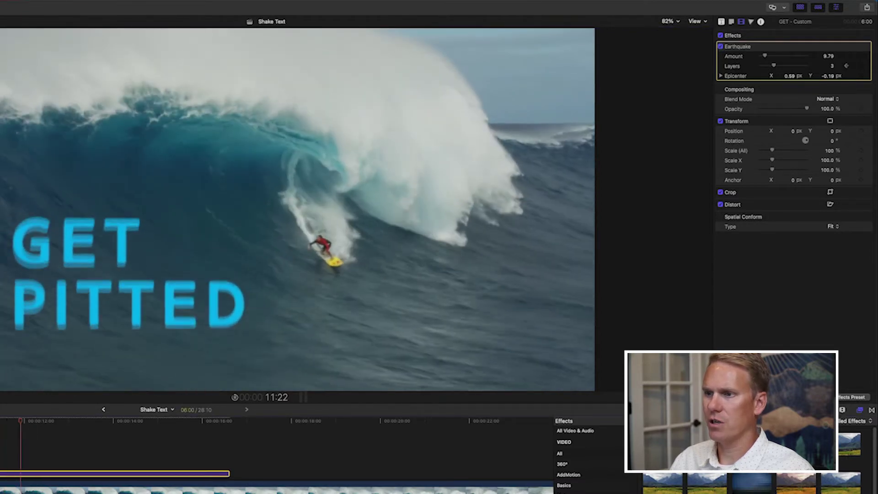
key(space)
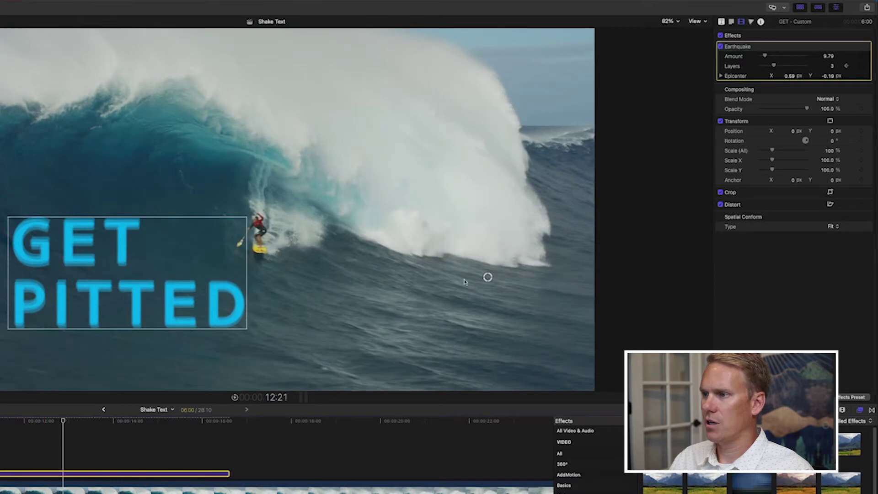
Place the Earthquake epicenter on the title at about X -0.31, Y -0.14 and move the title back to its original position
drag(487, 277, 159, 261)
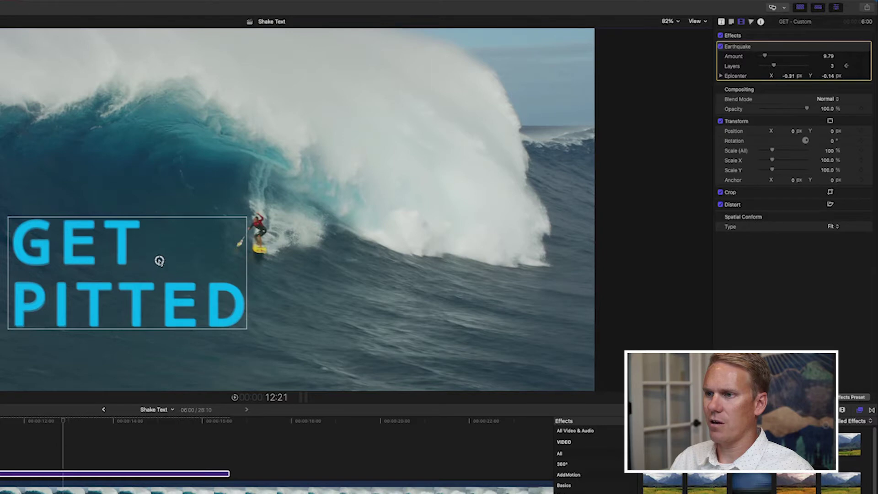
drag(111, 300, 135, 292)
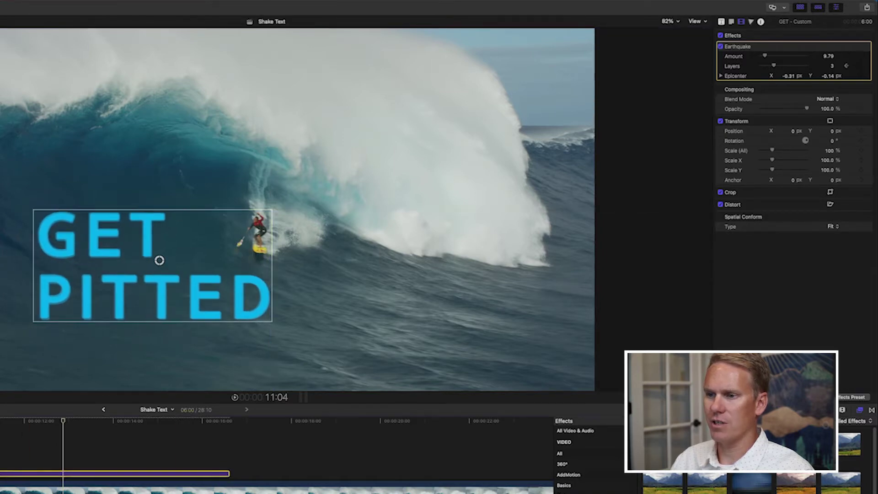
key(space)
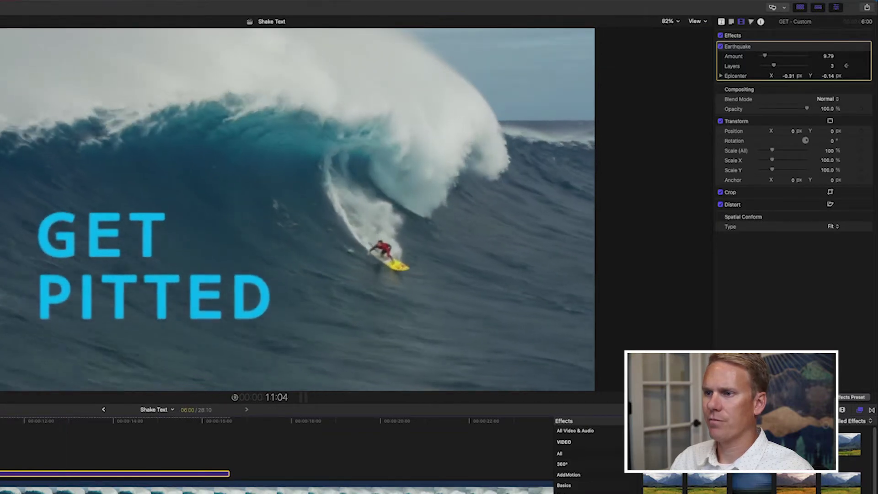
key(space)
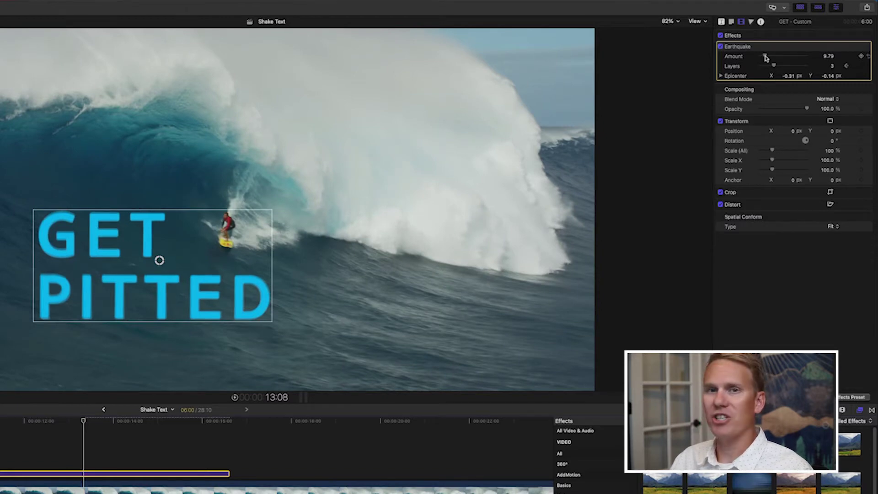
Increase the Earthquake Amount to about 59.45 and preview the stronger shake
drag(765, 57, 790, 58)
key(space)
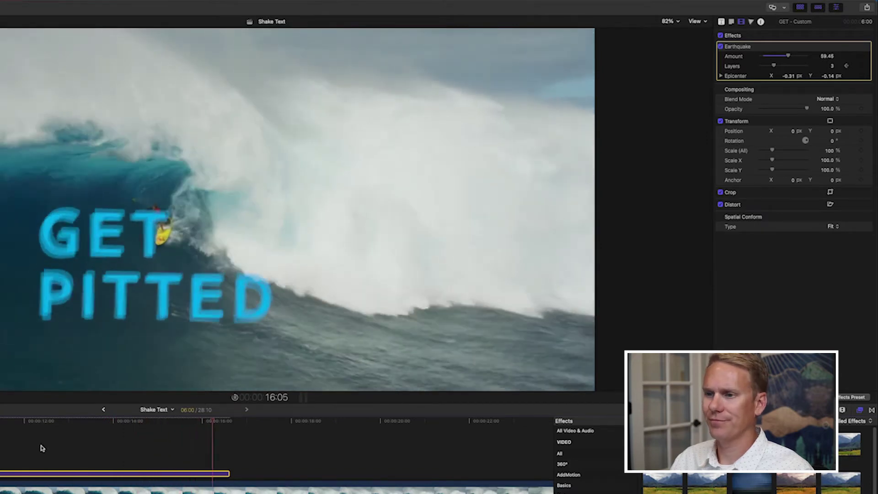
With the playhead at 11:20, reduce the Earthquake Layers to 1 and preview the single-layer shake
click(18, 446)
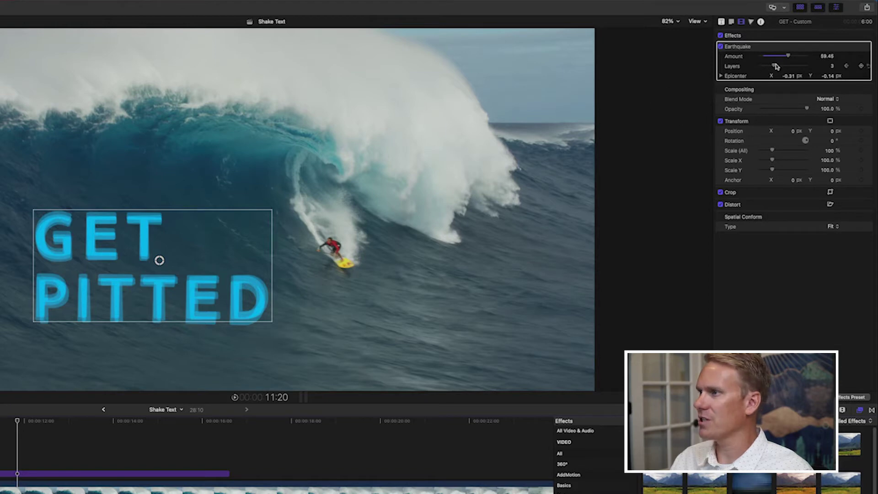
drag(774, 68, 771, 67)
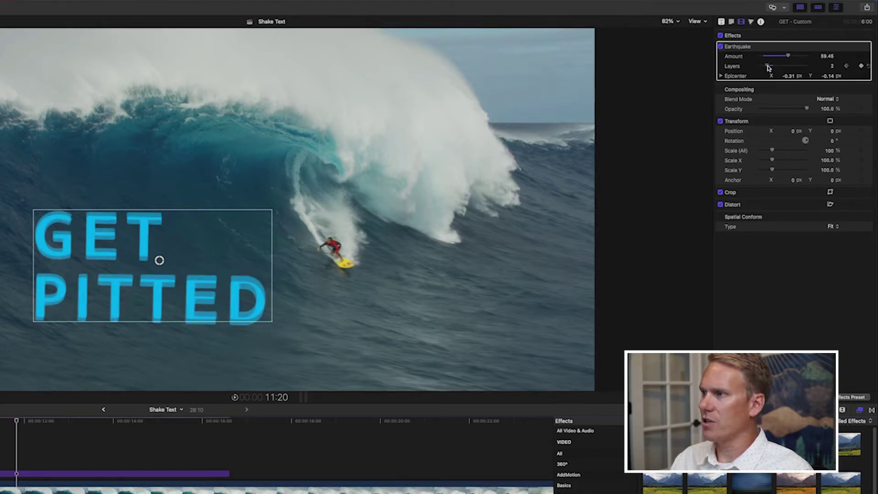
drag(769, 68, 754, 70)
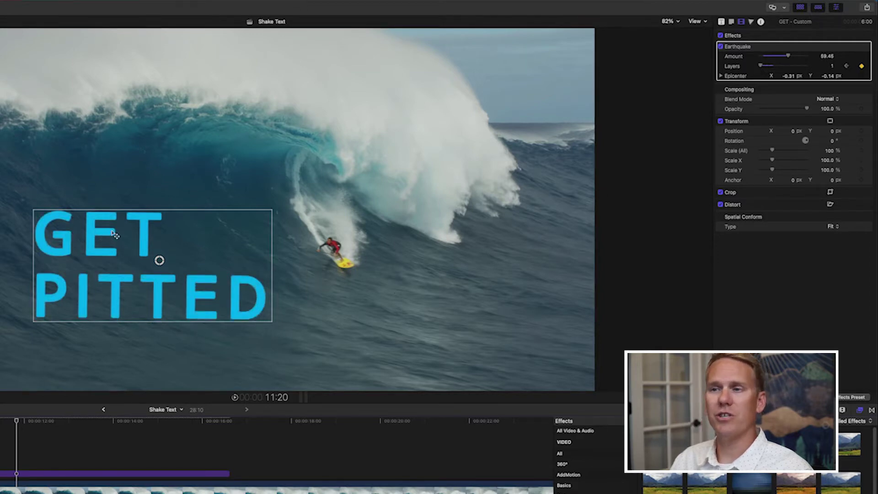
key(shift+Left)
key(shift+Left)
key(shift+Left)
key(space)
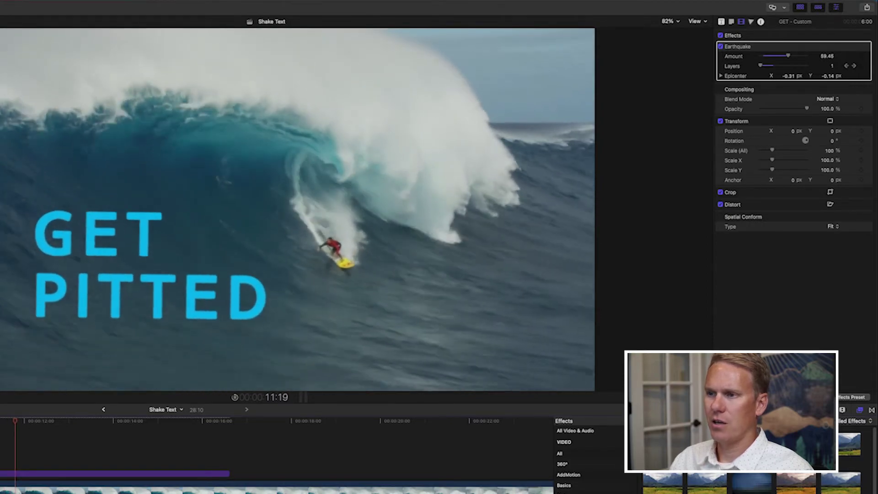
With the playhead at 11:22, raise the Earthquake Layers to 8 and preview the multi-layer shake
click(20, 430)
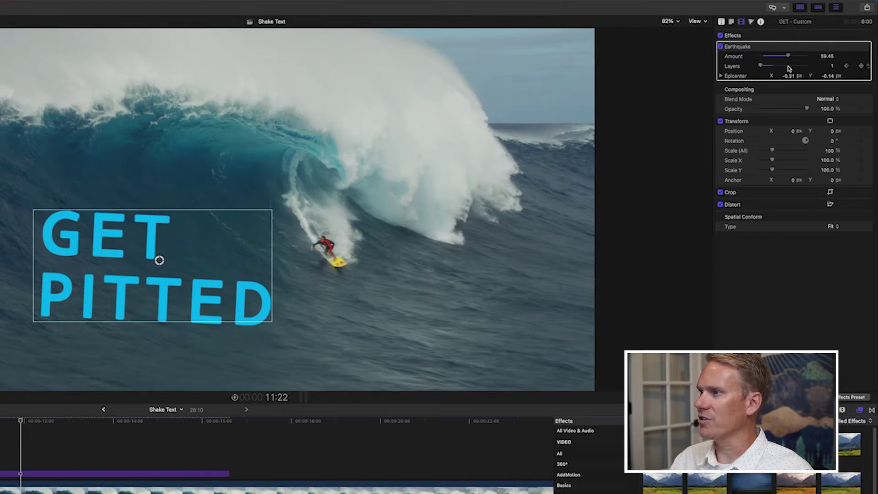
drag(761, 67, 773, 68)
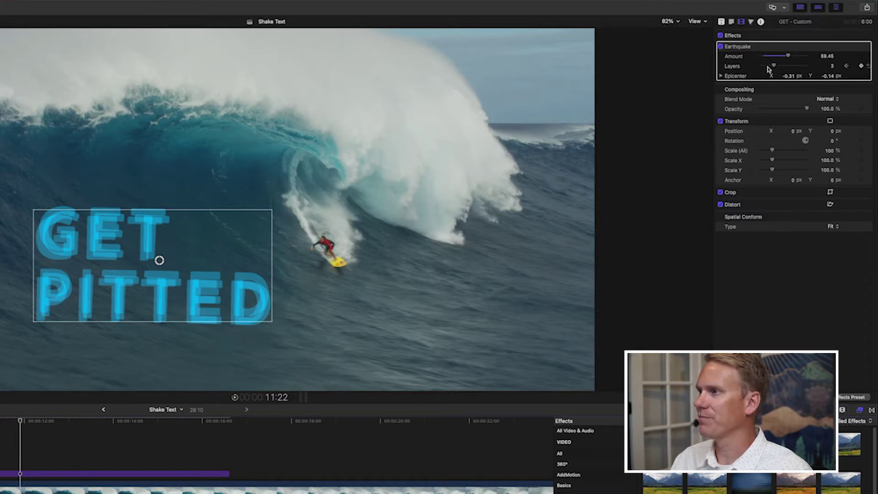
drag(772, 68, 801, 67)
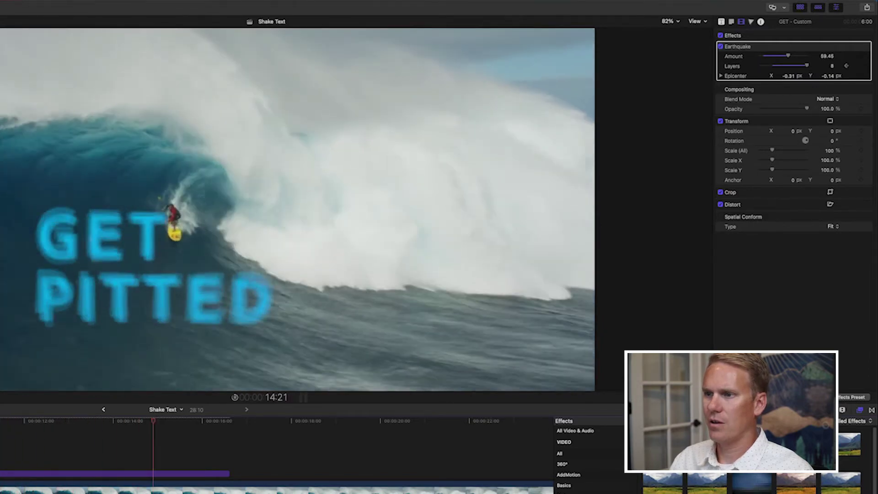
key(space)
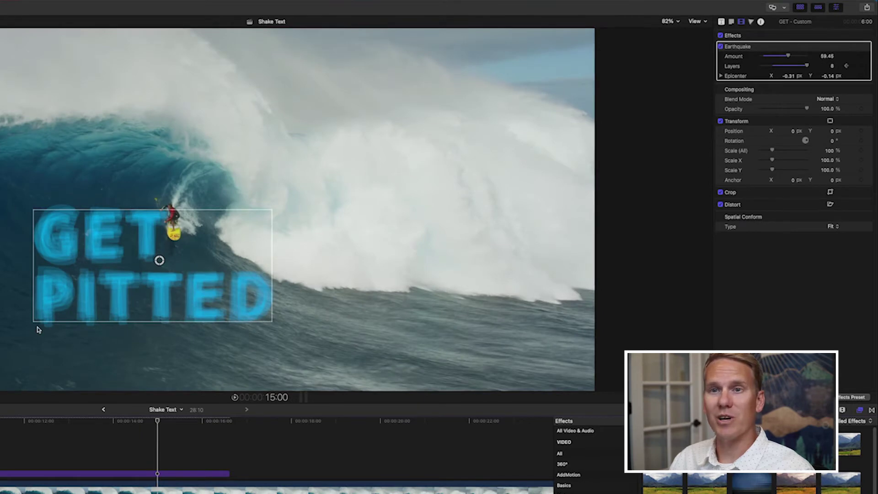
Remove the Earthquake effect from the GET PITTED title
click(158, 475)
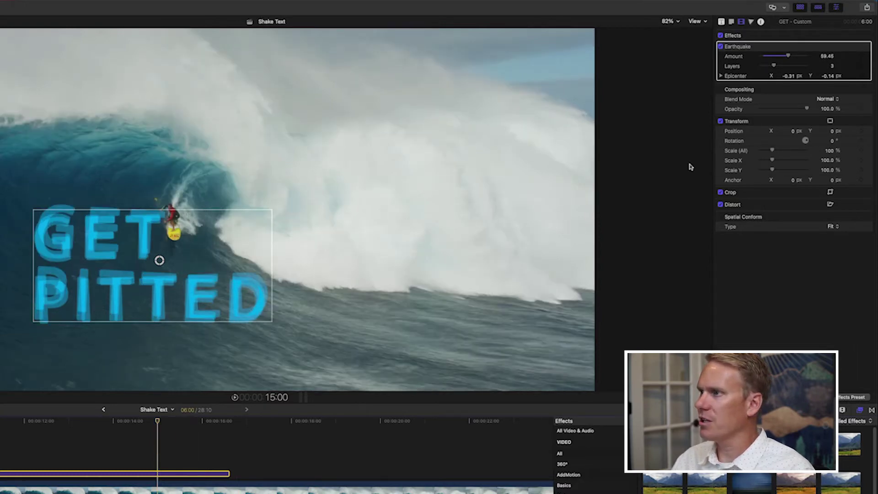
click(757, 48)
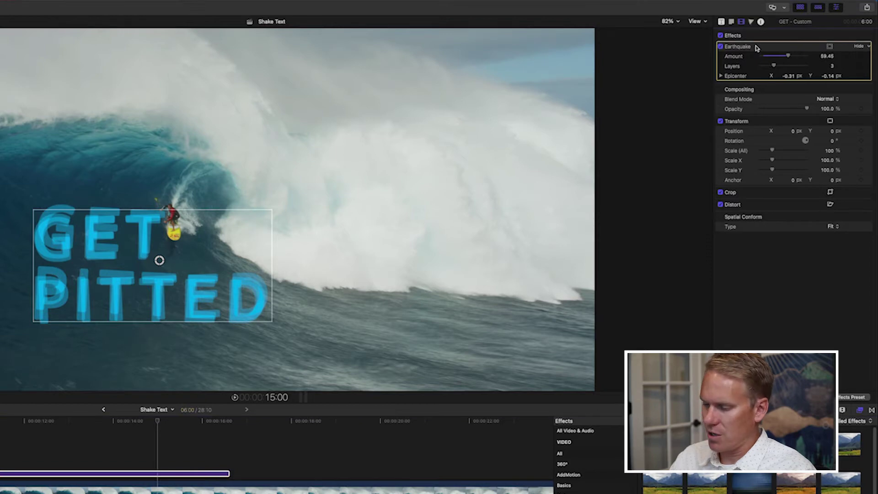
key(Delete)
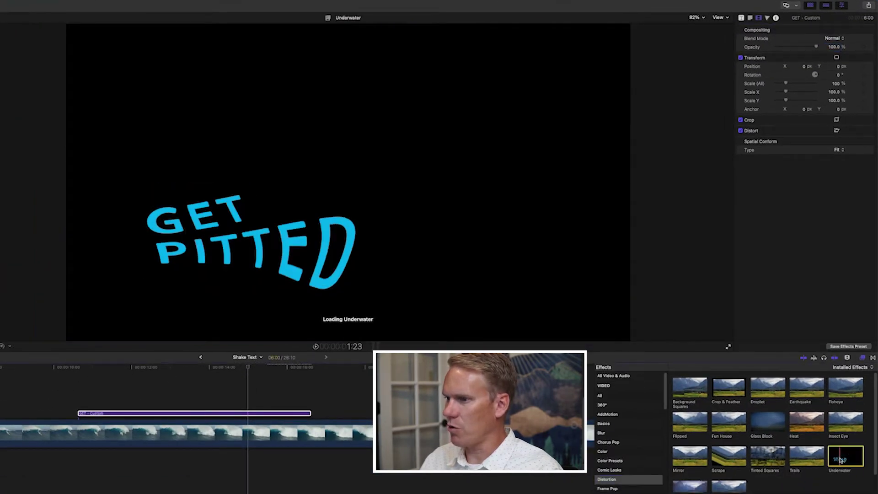
Apply the Underwater distortion effect to the GET PITTED title and preview the warping
drag(839, 460, 204, 413)
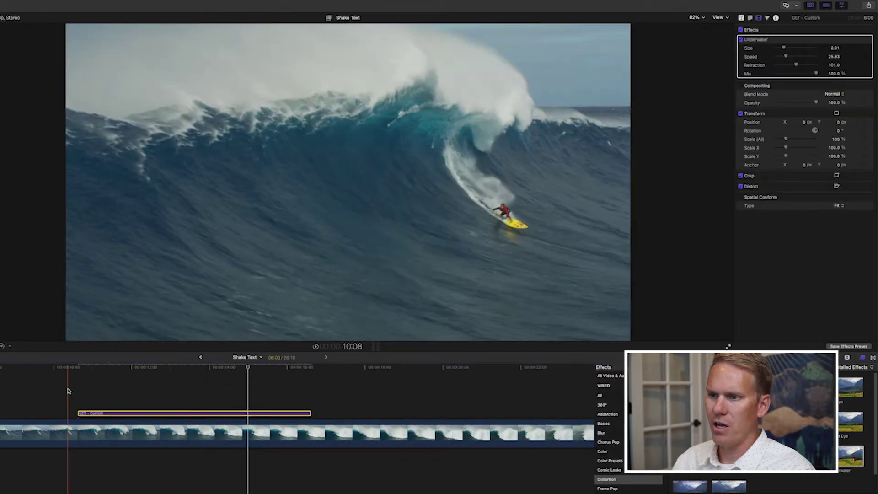
key(space)
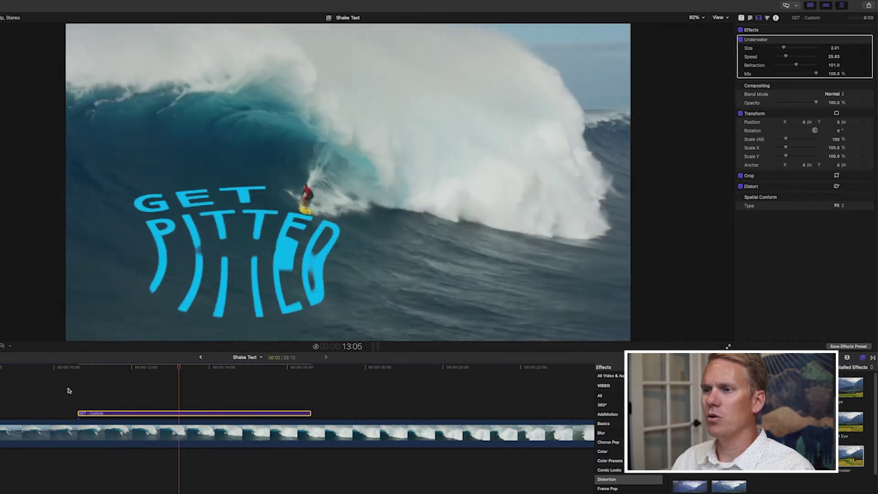
key(space)
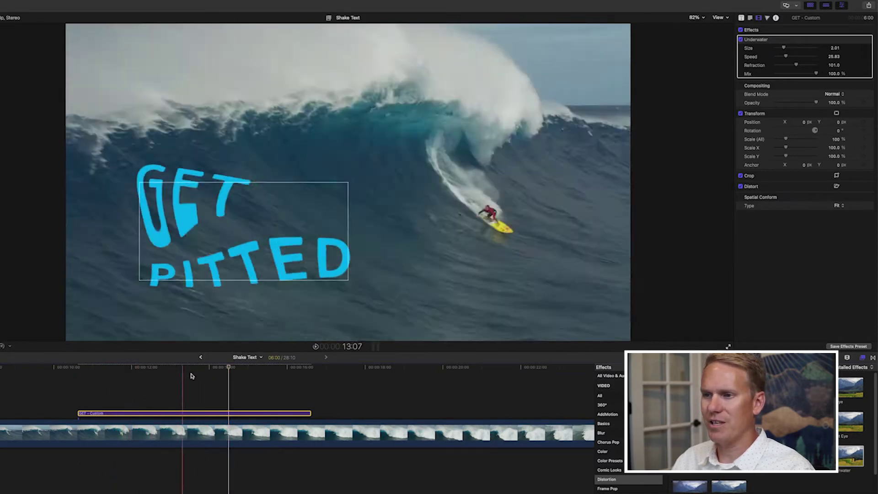
Set the Underwater Size to 40 on the GET PITTED title and preview the motion from the title's start
click(147, 384)
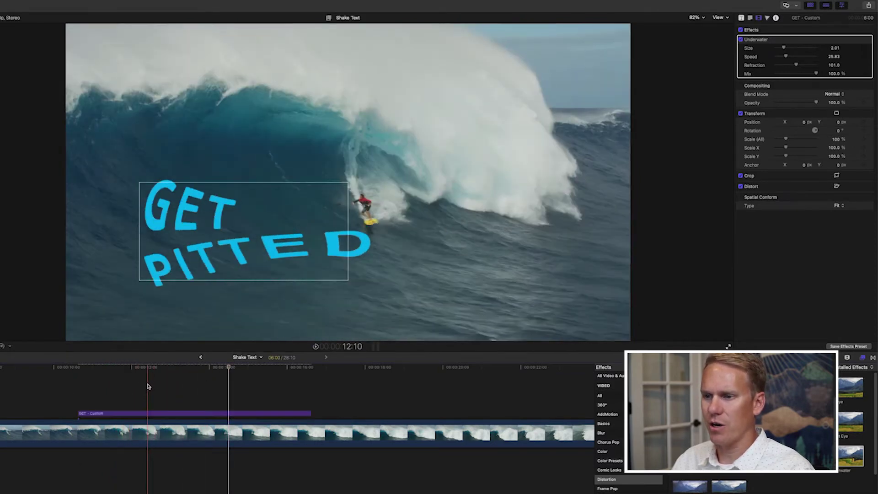
click(163, 413)
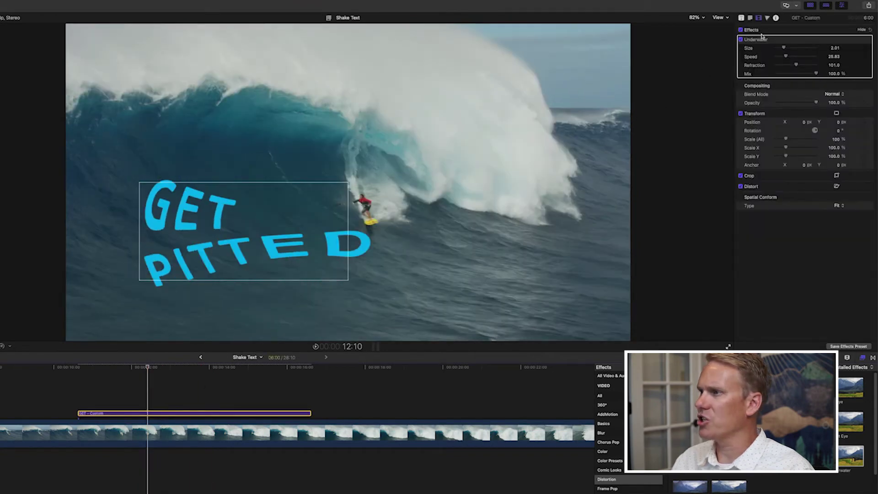
key(space)
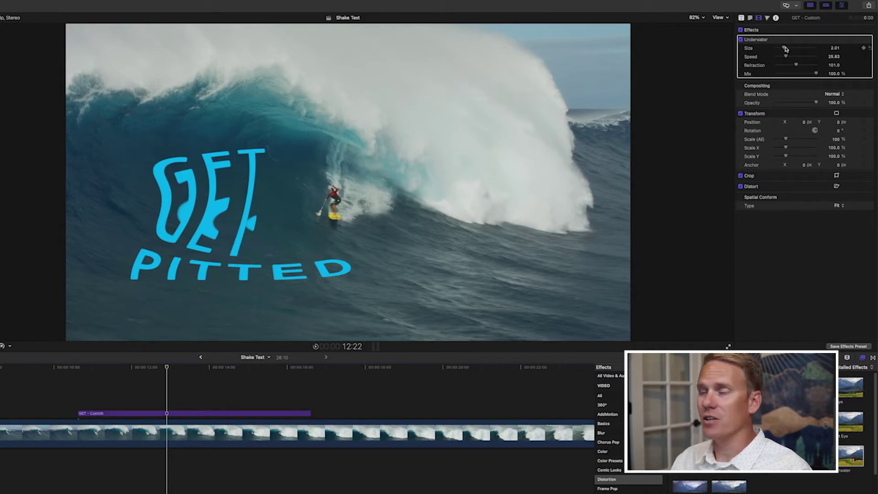
click(835, 48)
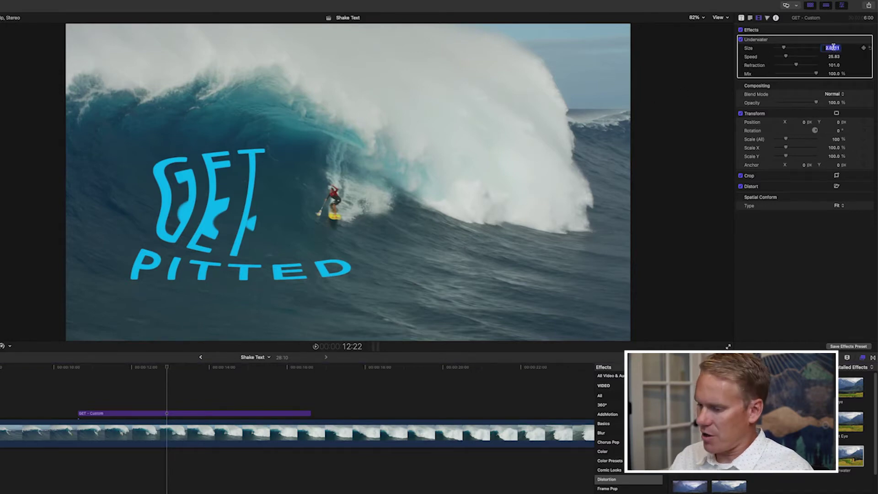
key(Return)
click(79, 395)
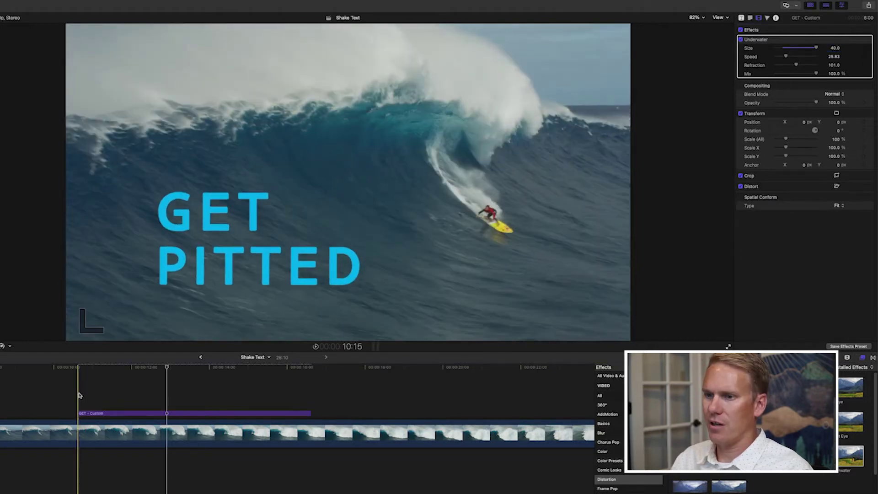
key(space)
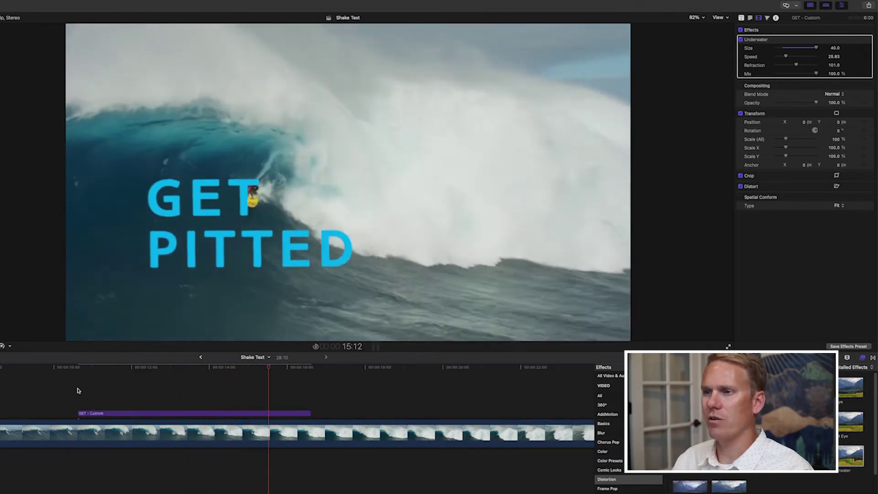
Reduce the Underwater Refraction to about 56 and preview the subtler wobble
click(160, 389)
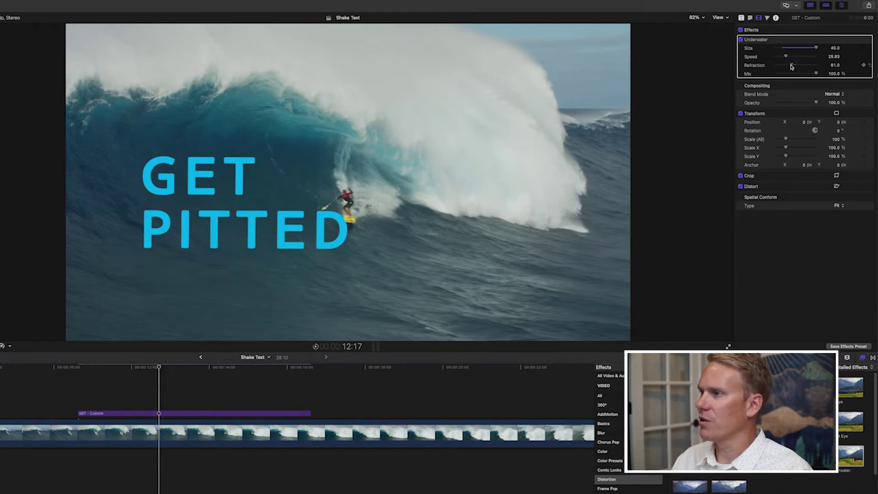
drag(798, 66, 788, 66)
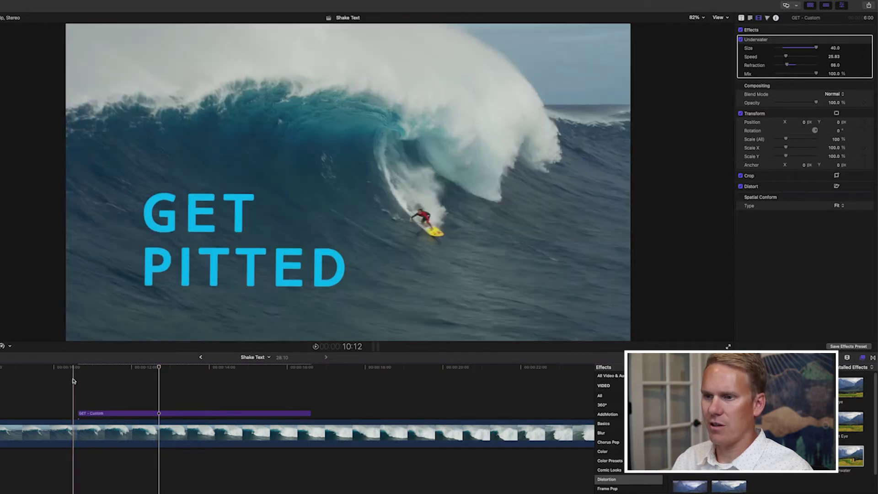
click(97, 382)
key(space)
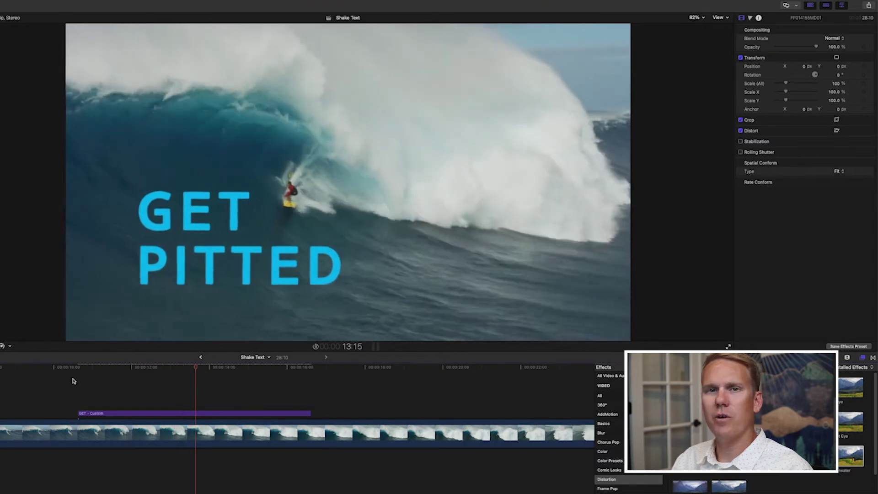
key(space)
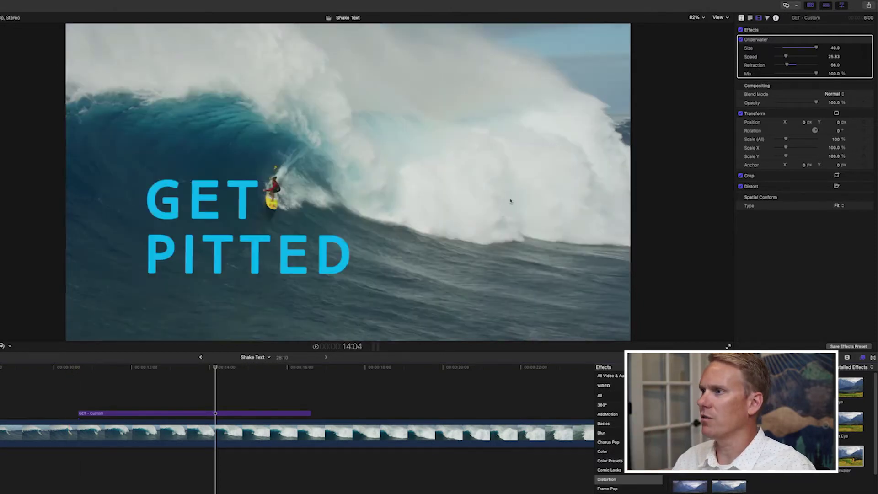
Set the Underwater Speed to 40 and preview the movement from just before the title
drag(787, 57, 790, 57)
click(837, 57)
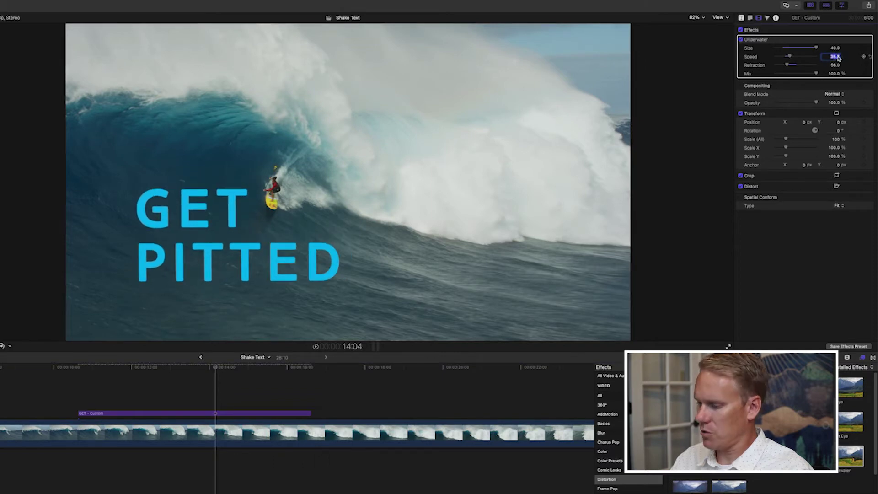
text(40)
key(Return)
click(67, 404)
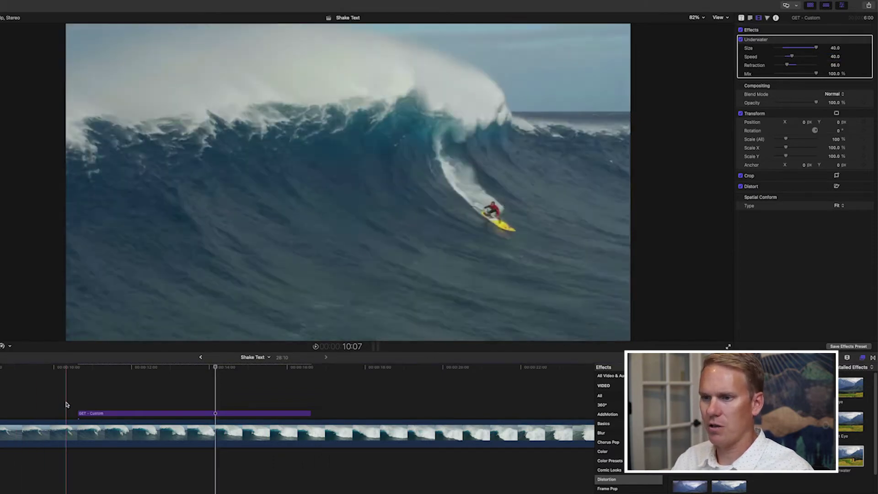
key(space)
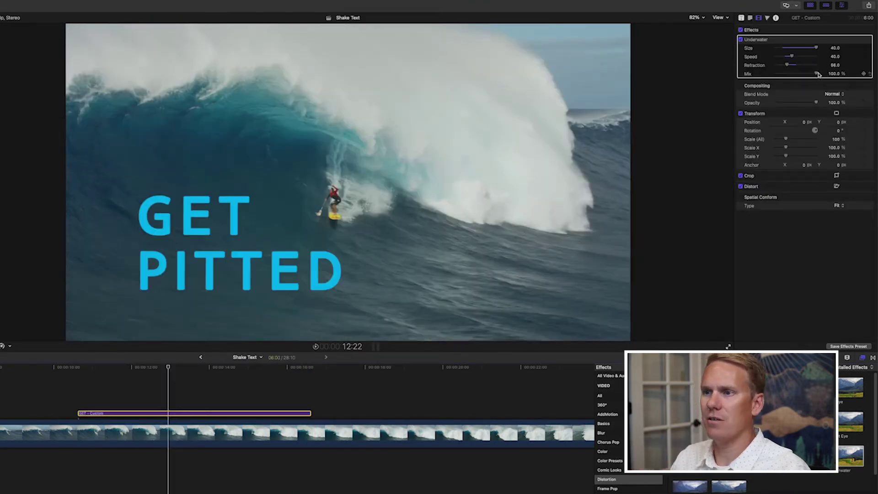
Lower the Underwater Mix to about 55% and preview the blended text from the title's start
drag(816, 74, 799, 75)
click(78, 369)
key(space)
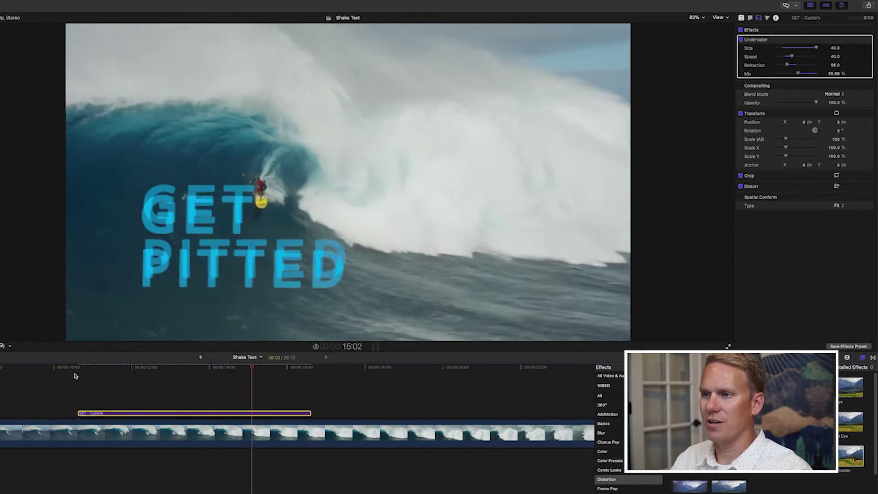
Apply the Wave distortion effect to the effect-free GET PITTED title and preview it
click(126, 397)
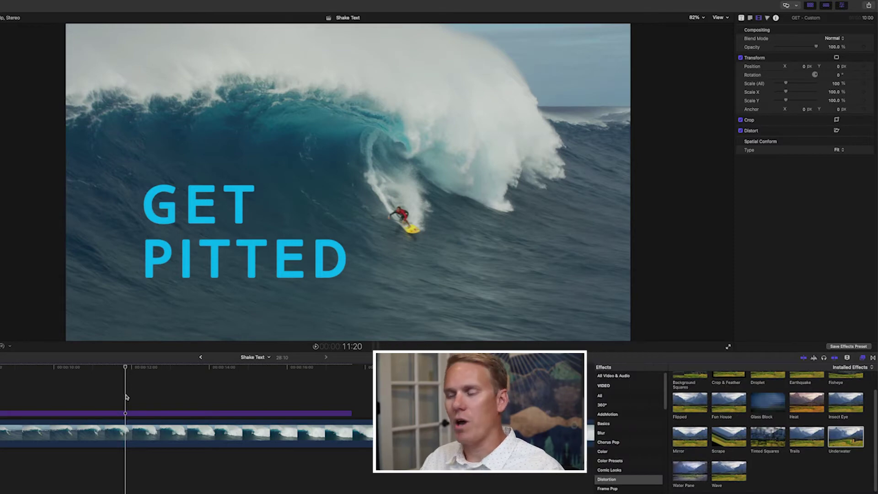
click(607, 479)
click(733, 476)
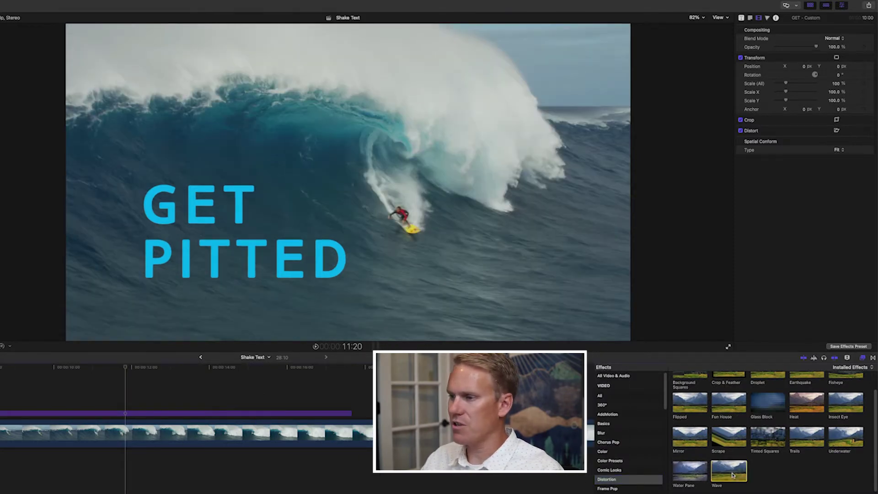
mouse_move(732, 476)
mouse_down()
mouse_move(526, 412)
mouse_move(210, 398)
mouse_move(164, 415)
mouse_up()
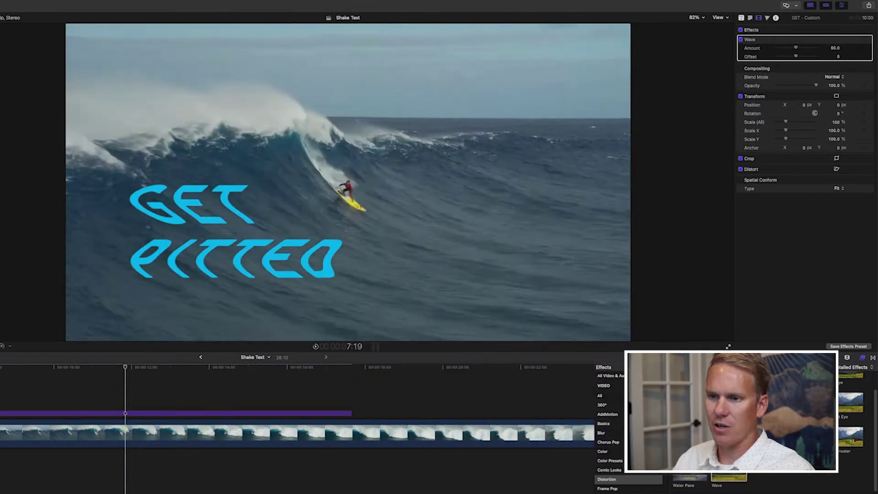
key(space)
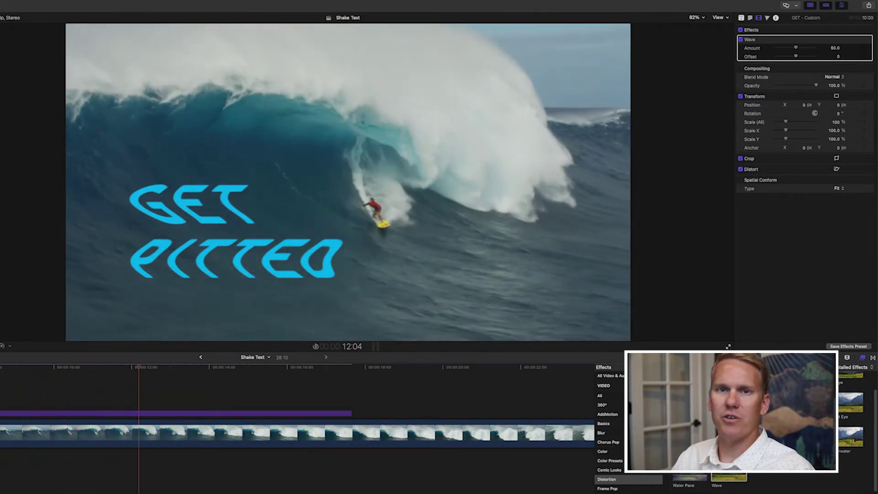
key(space)
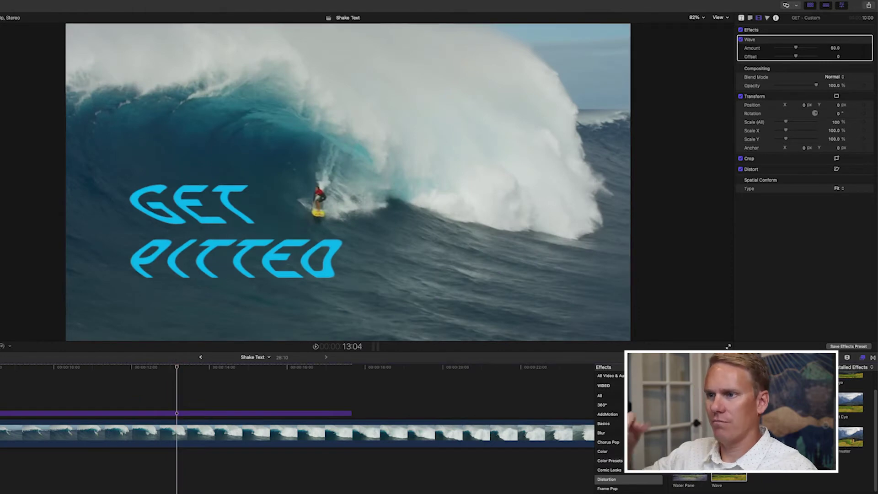
With the playhead at 11:23, try the Wave Amount at 100 and 0, and try an Offset of about -118
click(130, 387)
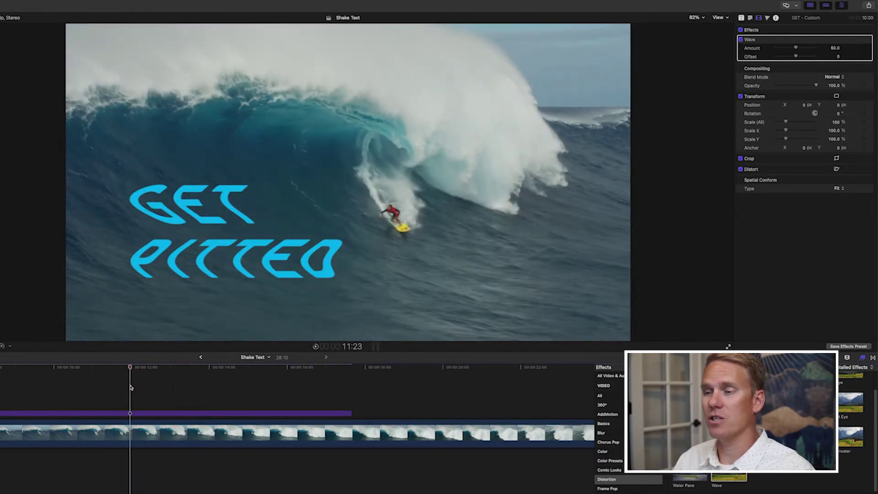
click(762, 42)
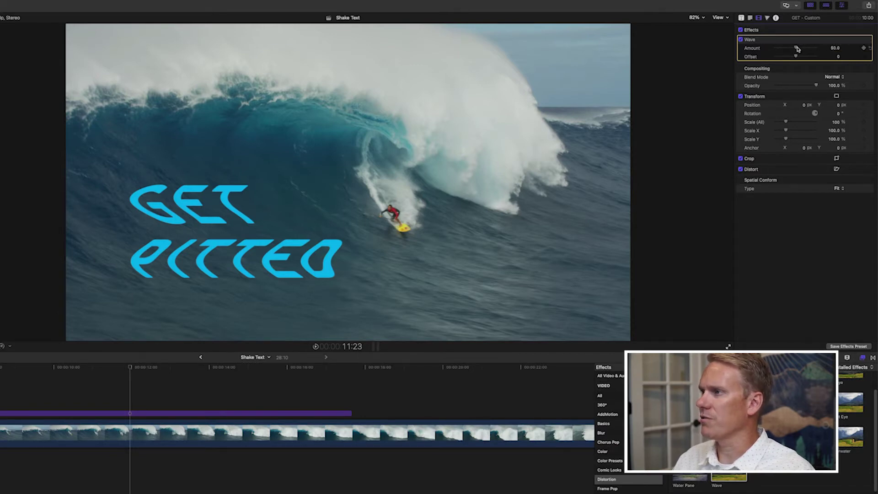
drag(797, 49, 820, 46)
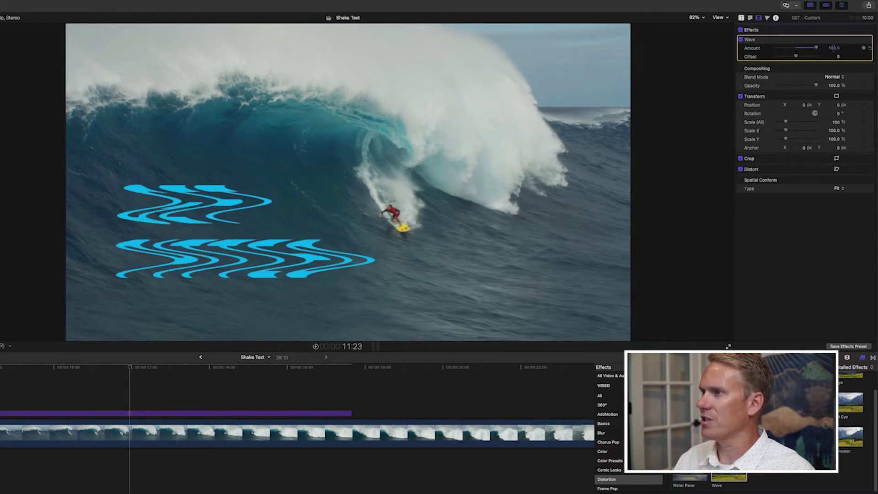
drag(808, 50, 773, 52)
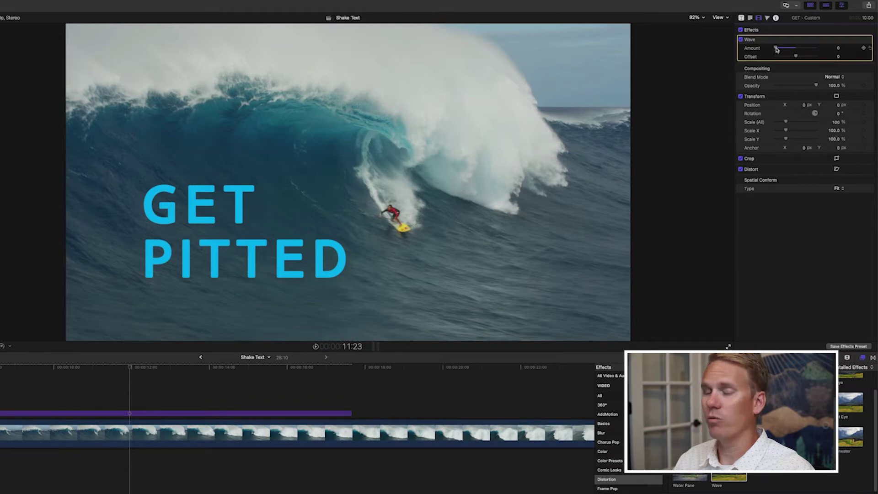
drag(791, 58, 792, 57)
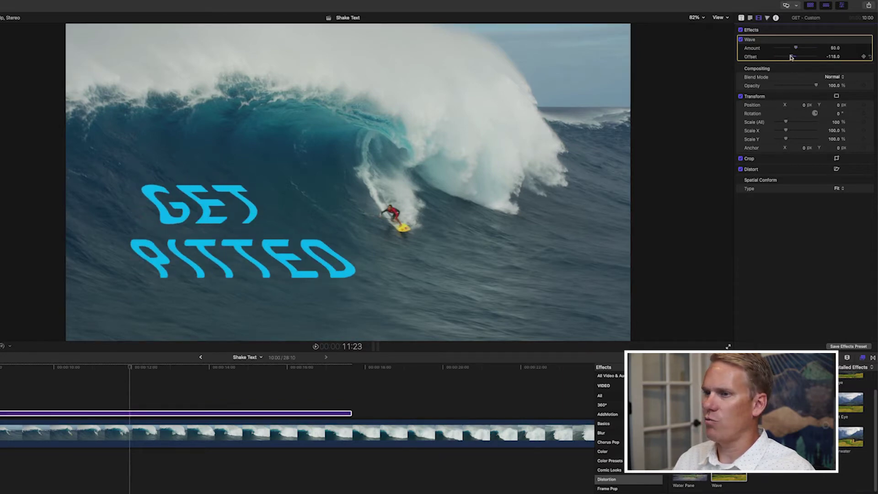
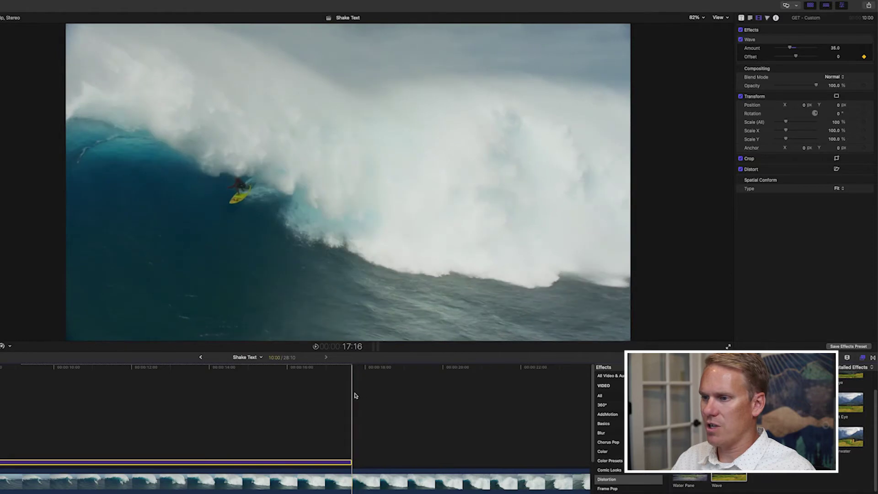
Keyframe the Wave Offset at 500 on the title's last frame, at 17:15
click(353, 395)
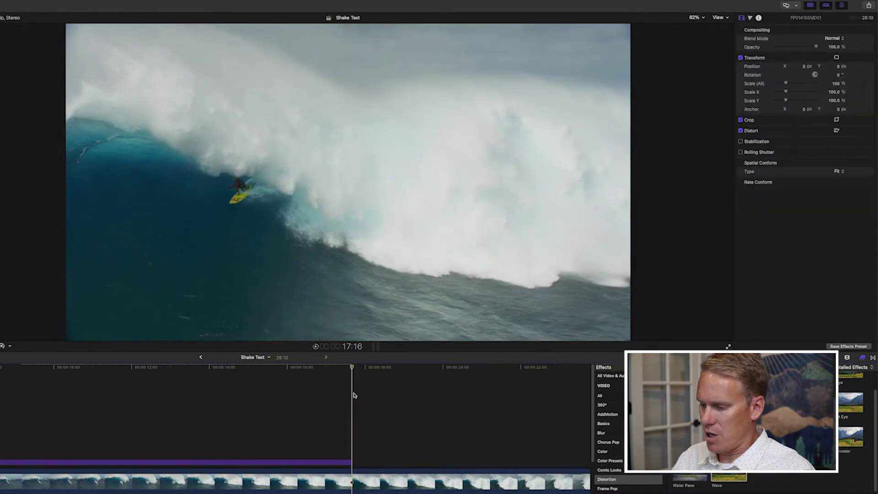
key(Left)
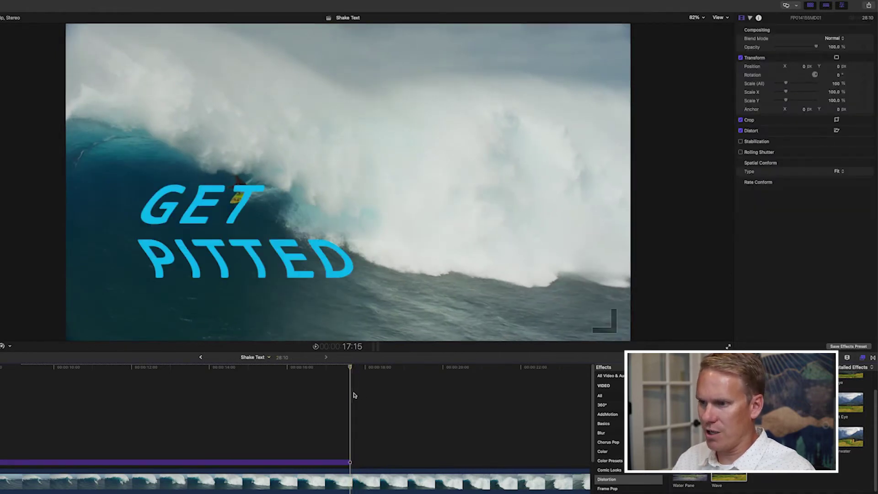
click(347, 463)
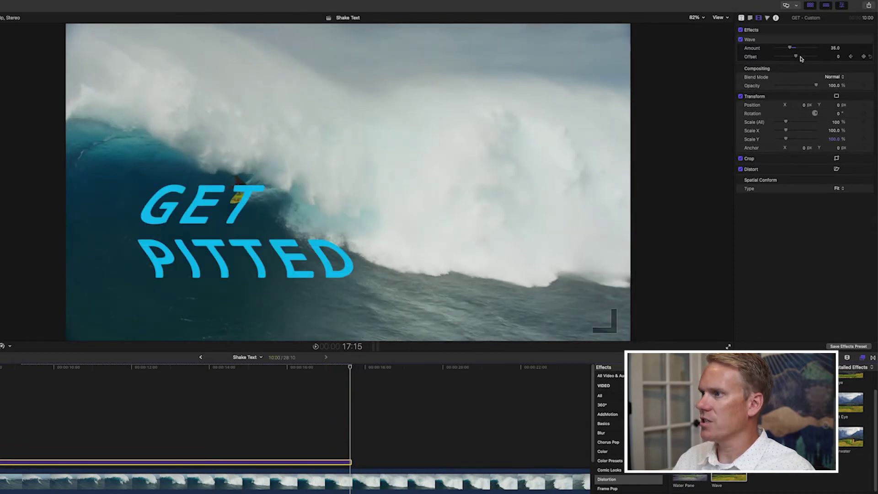
drag(797, 56, 820, 57)
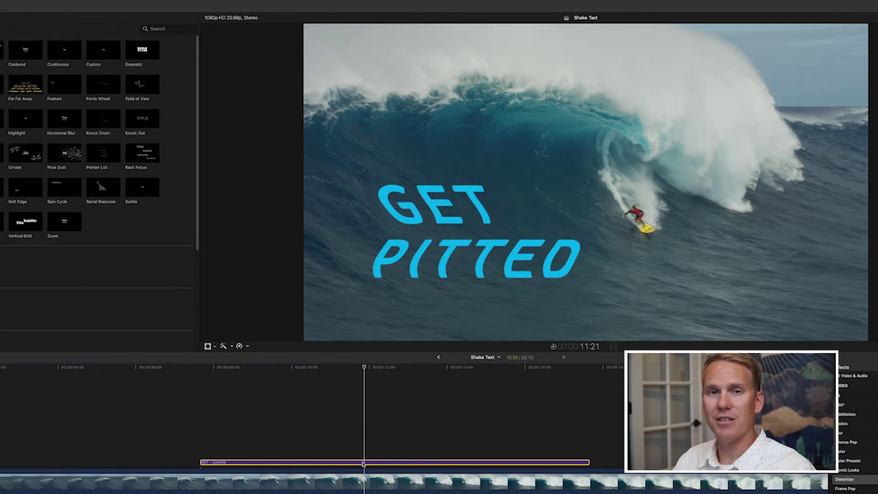
Move the end keyframe of Wave: Offset to the middle of the title in its video animation and preview the wave from the start
key(ctrl+v)
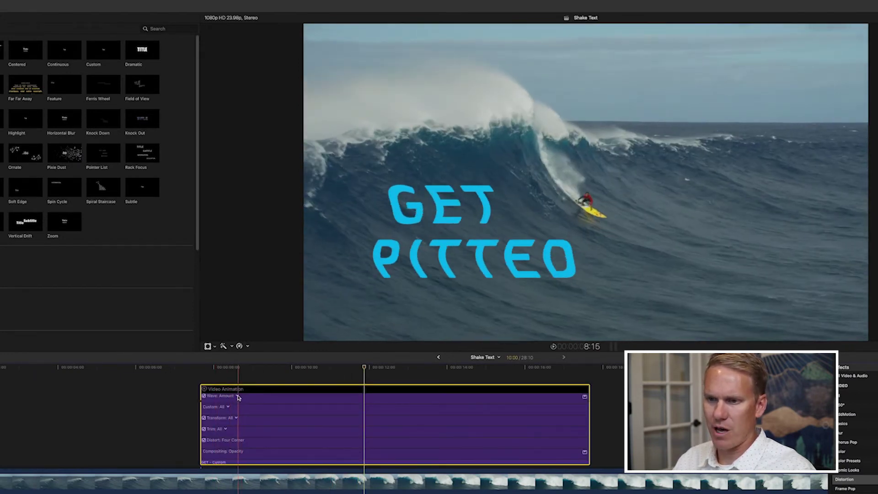
click(252, 415)
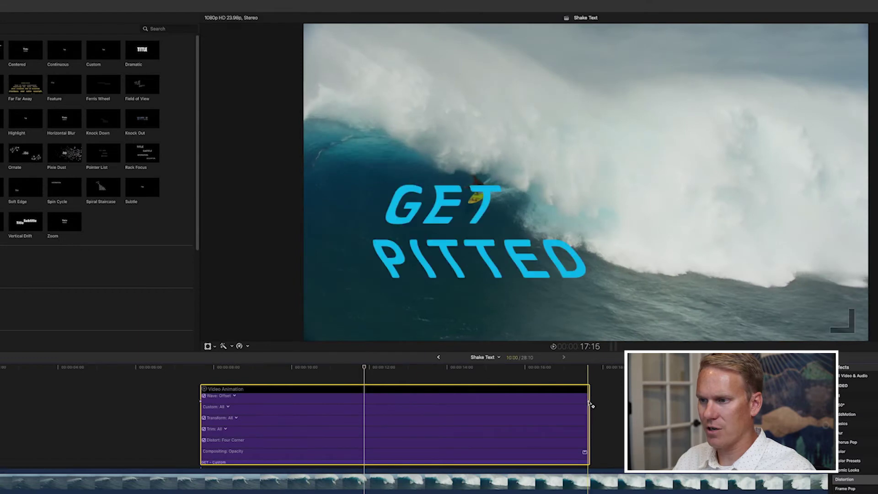
drag(590, 403, 580, 403)
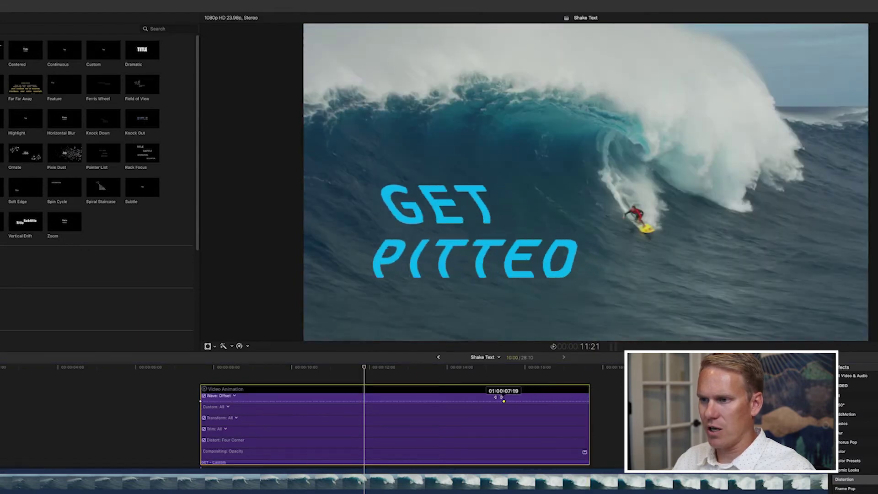
drag(395, 397, 394, 398)
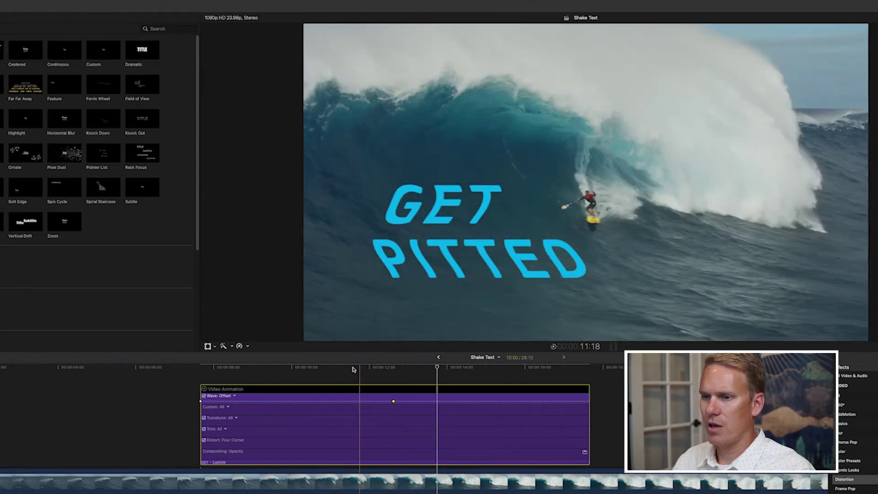
click(255, 373)
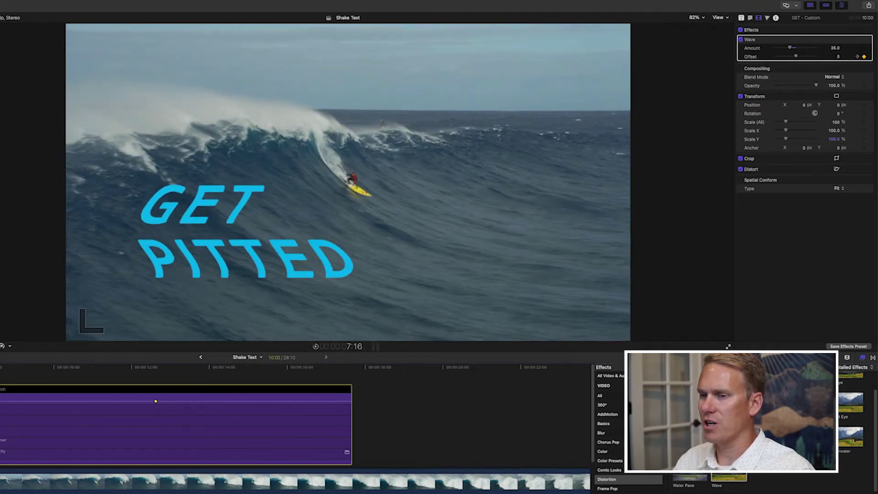
key(space)
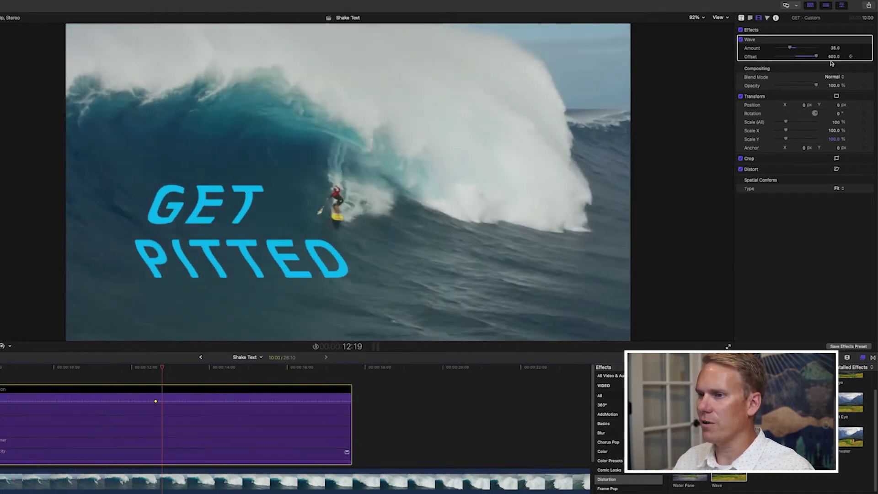
Apply the Handheld effect from the Stylize category to the GET PITTED title in place of Wave and preview it
key(space)
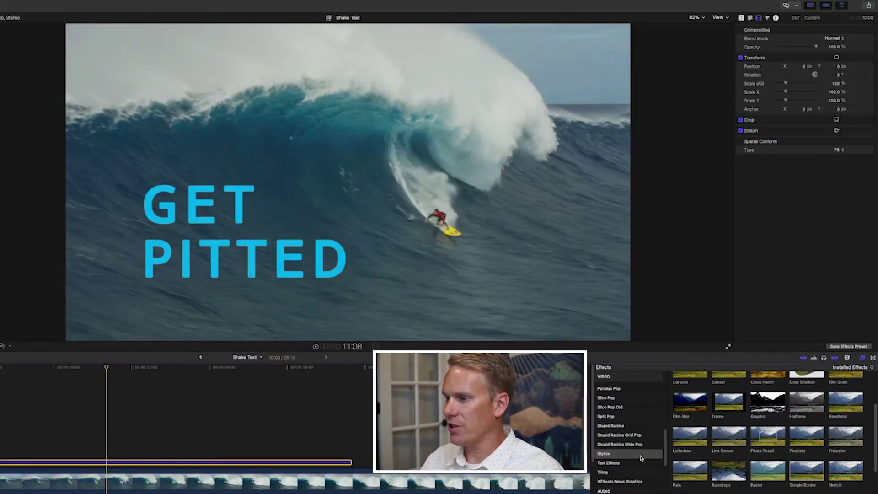
click(612, 455)
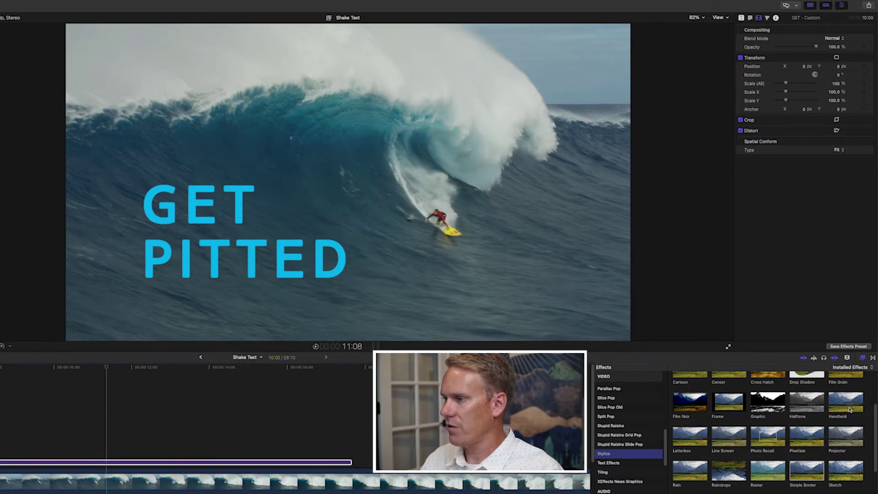
drag(848, 404, 188, 463)
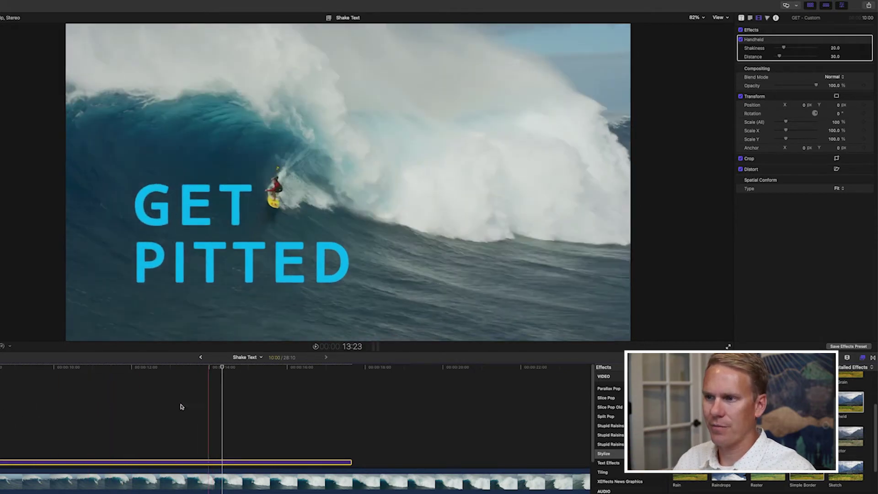
click(114, 445)
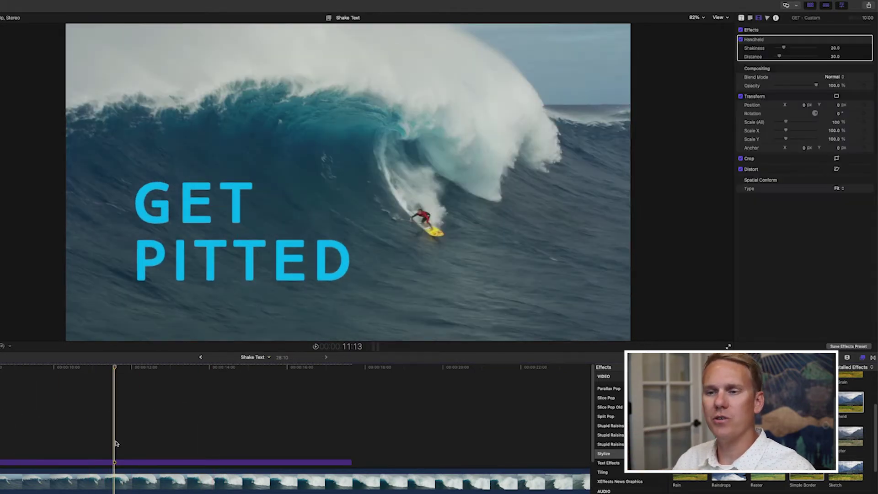
Set the title's Handheld Shakiness to about 76 and Distance to 60, and preview the shake
click(114, 462)
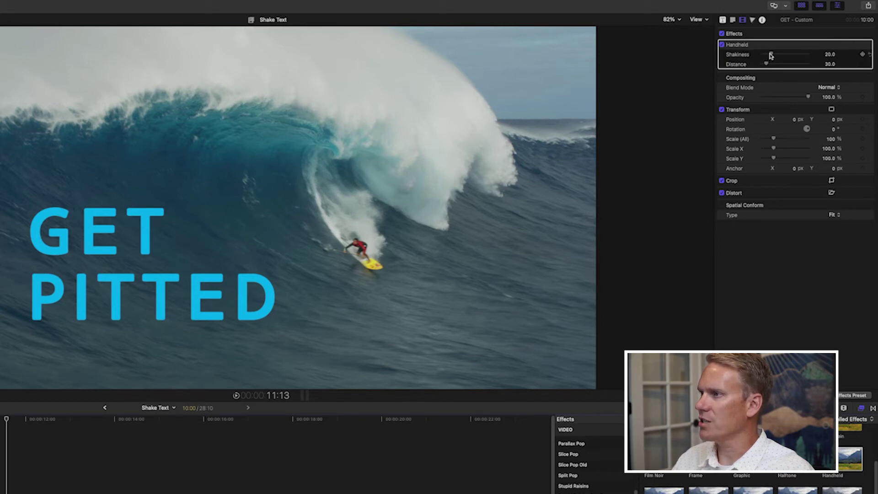
drag(772, 55, 788, 56)
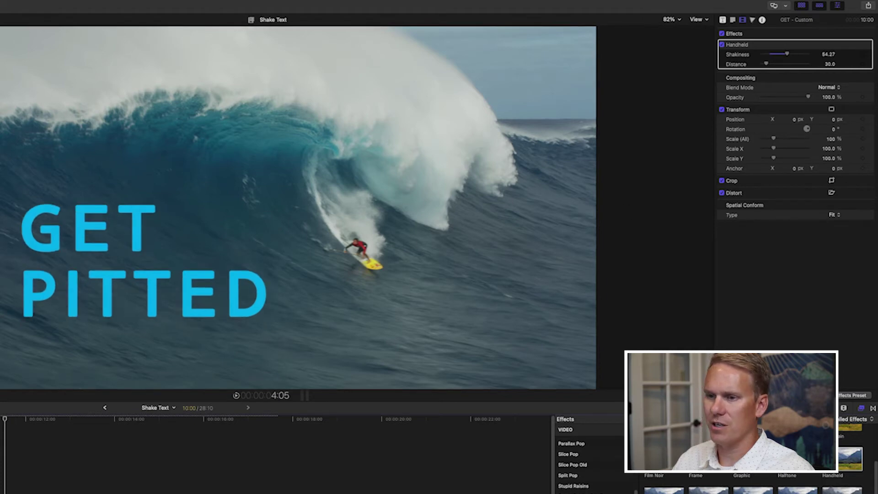
key(space)
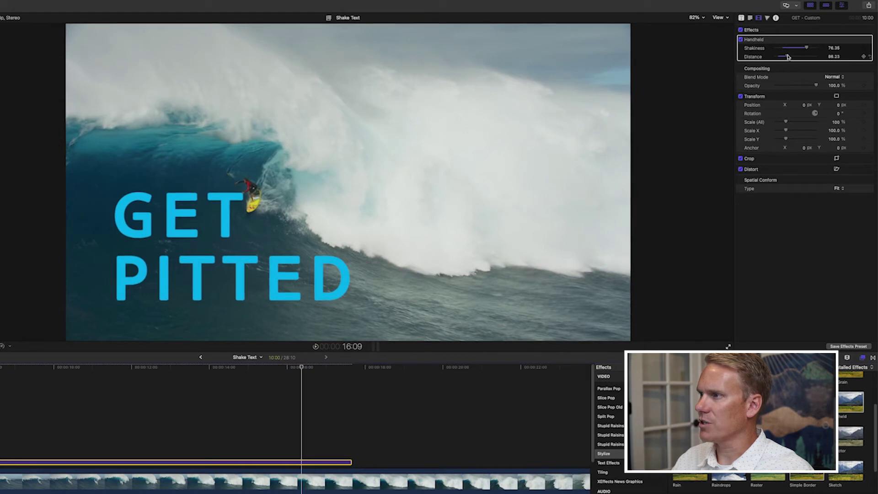
click(834, 57)
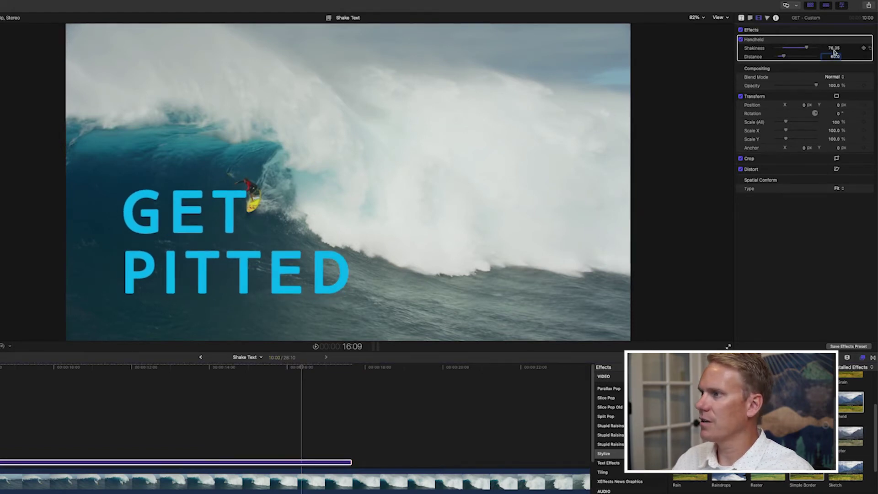
key(Return)
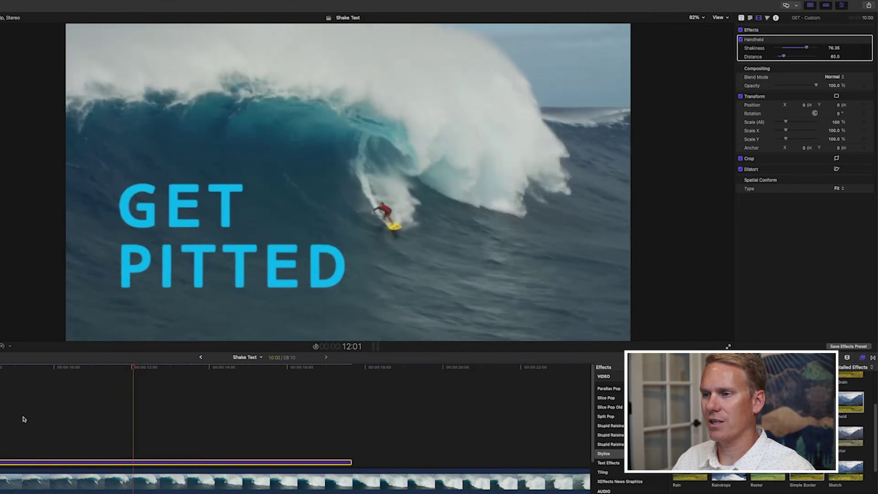
key(space)
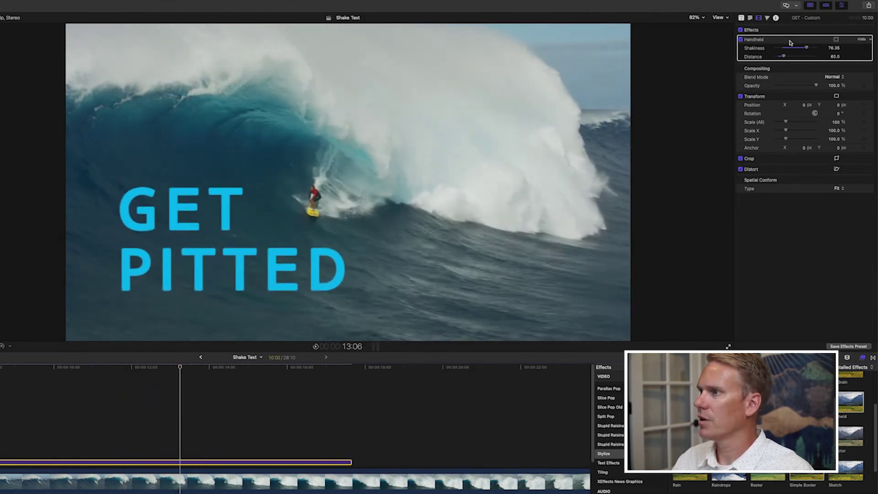
Replace the title's Handheld effect with the Projector effect from the Stylize category and preview it
key(Delete)
click(152, 411)
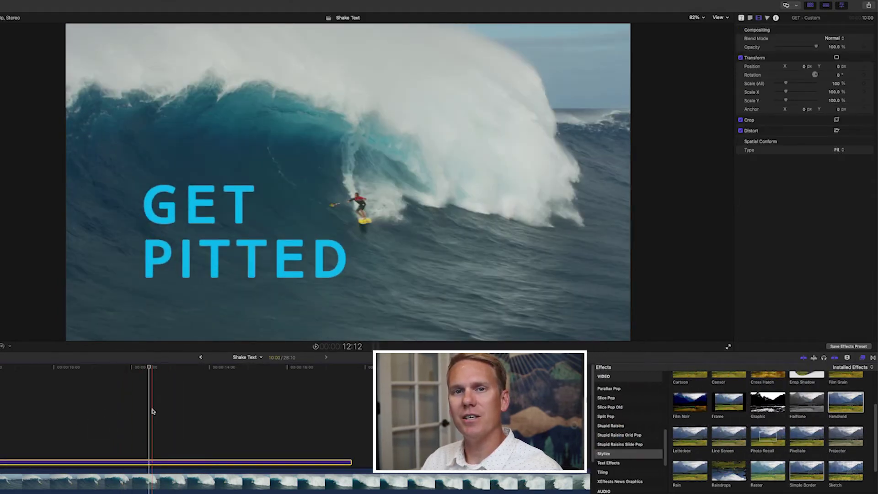
click(638, 453)
click(849, 438)
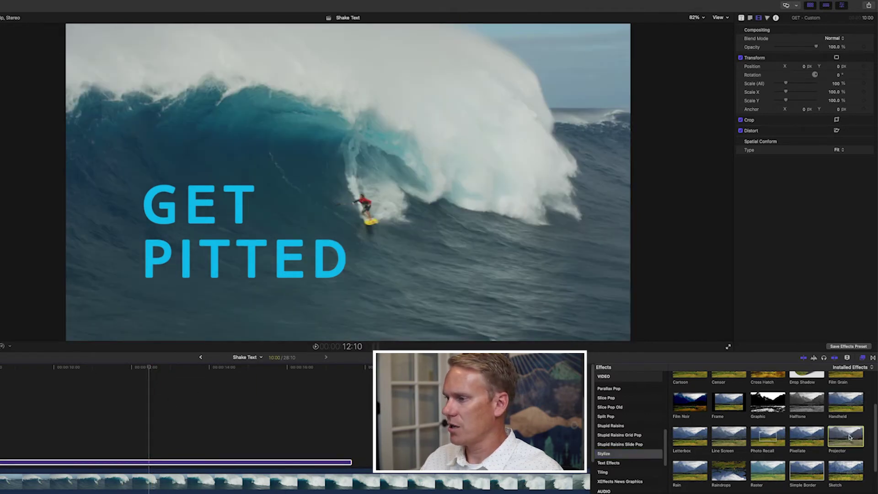
drag(849, 438, 173, 465)
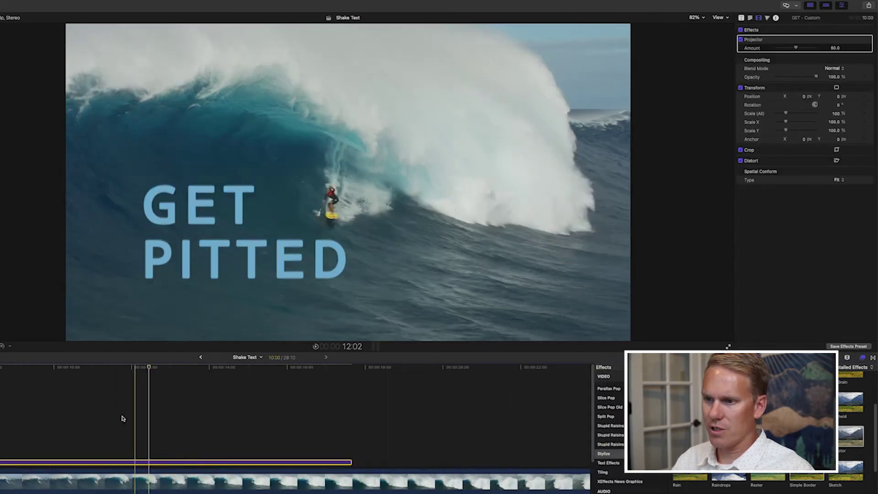
click(95, 412)
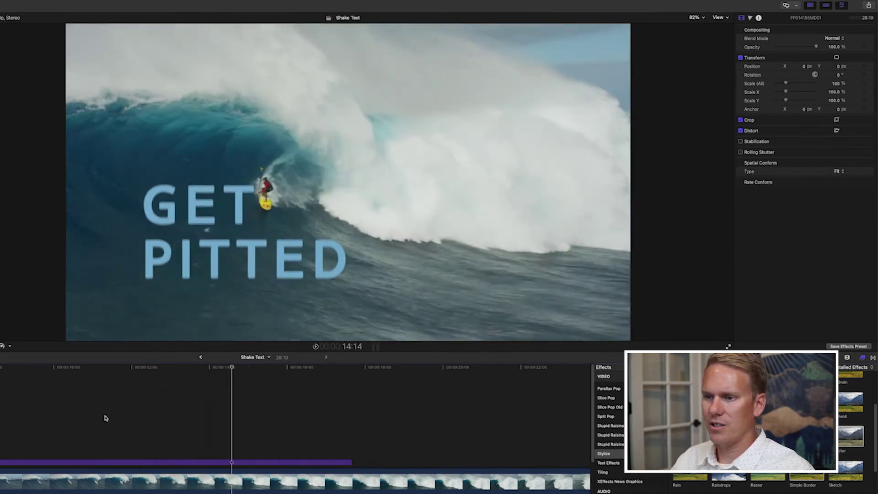
Try the title's Projector Amount at about 14 and at 100, previewing the text's flicker
click(105, 418)
click(114, 460)
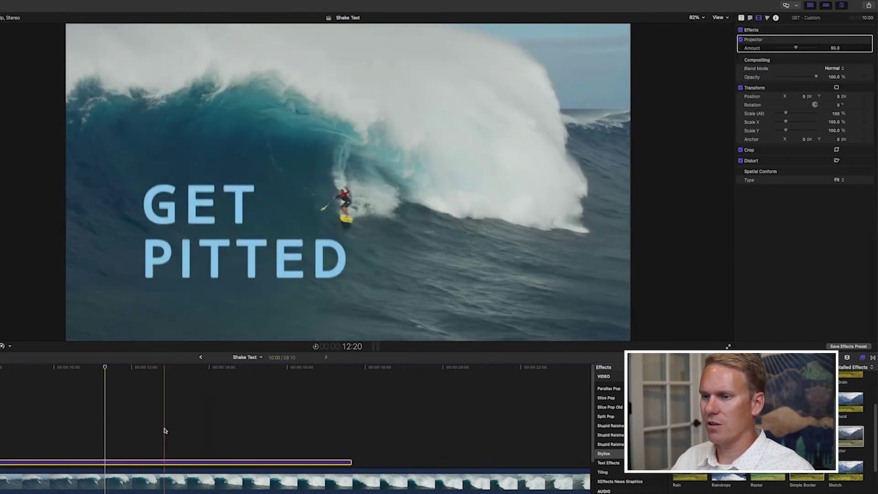
click(767, 48)
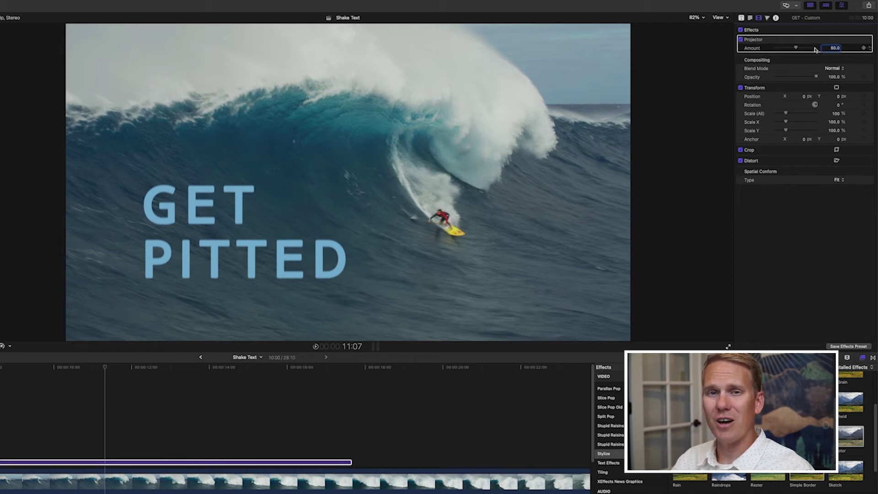
drag(796, 48, 789, 48)
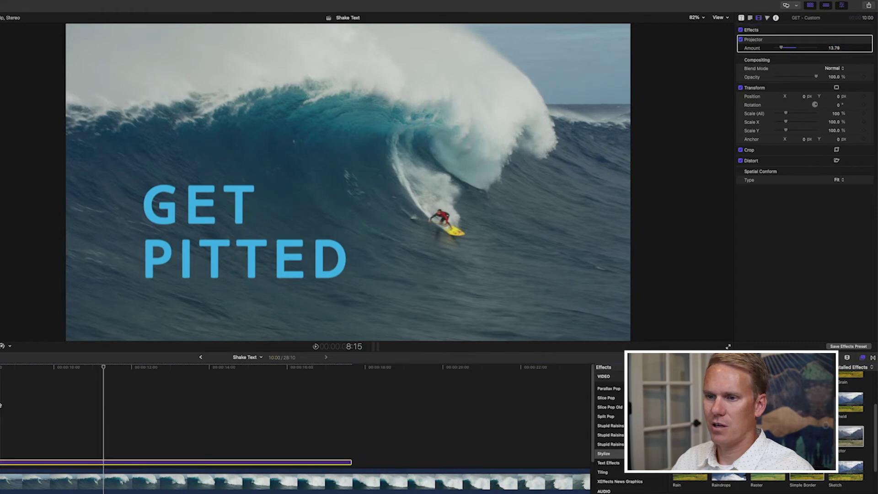
key(Return)
key(space)
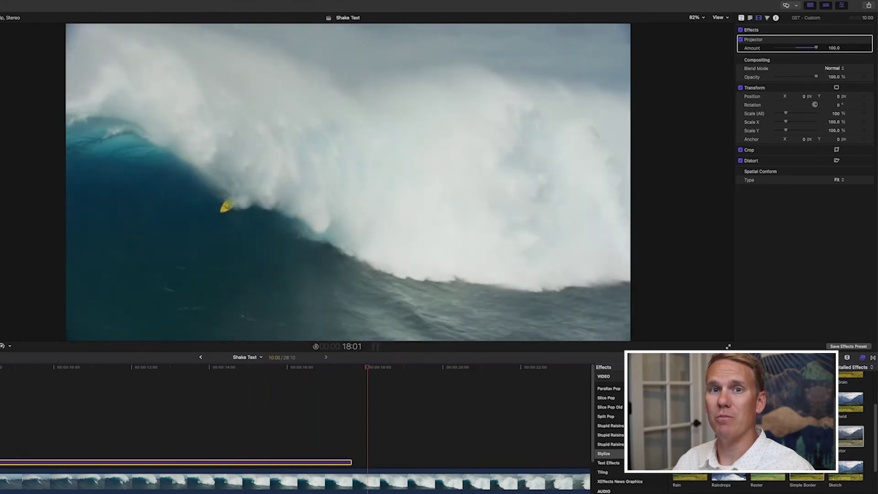
Remove the Projector effect and keyframe the title's Position on its first frame, at 7:16
click(114, 427)
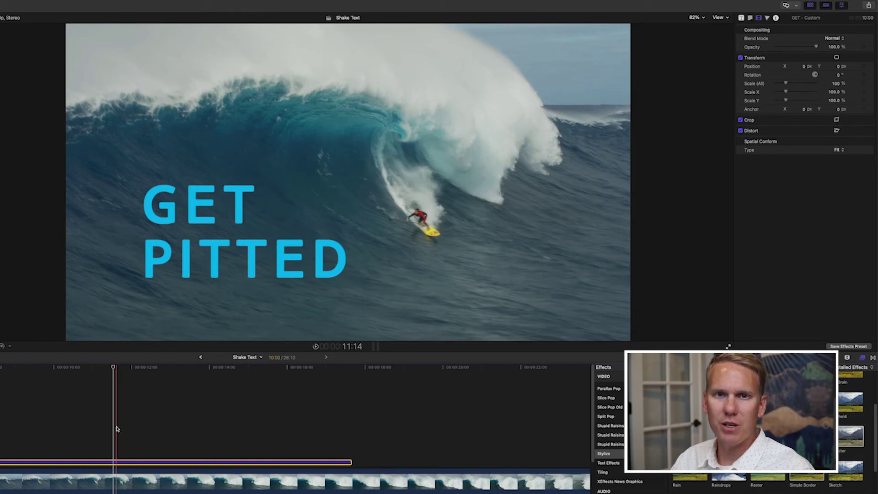
click(113, 464)
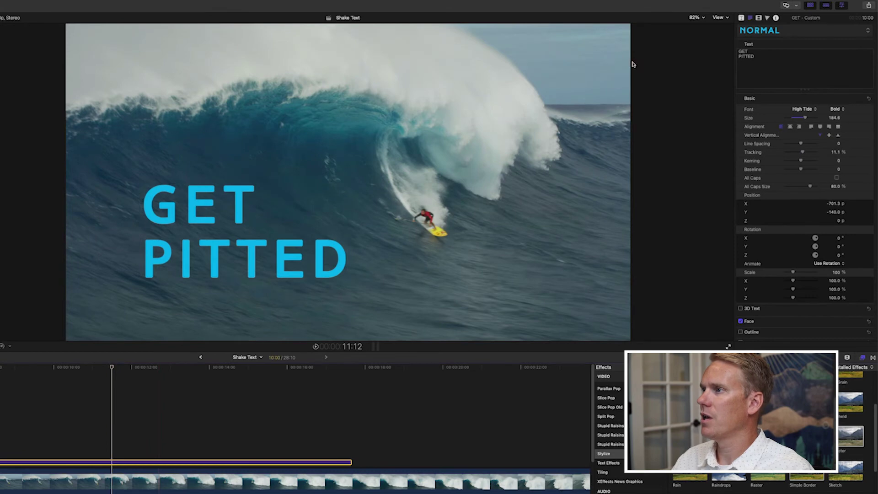
click(759, 19)
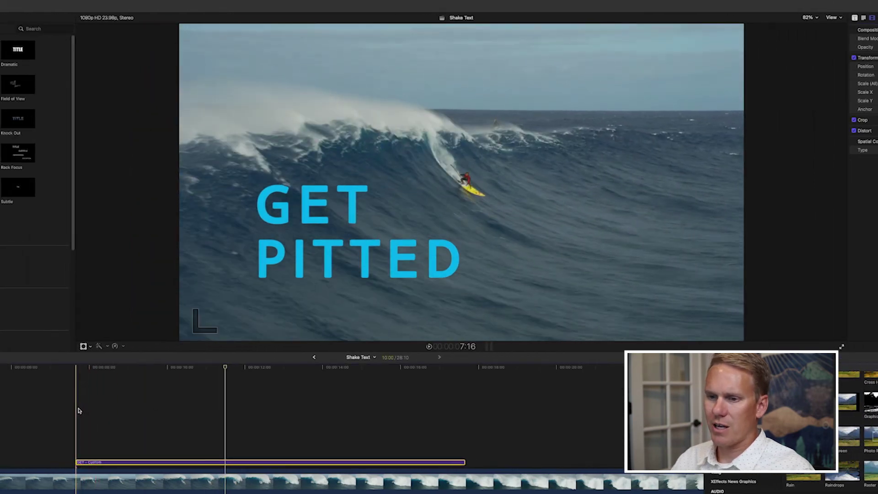
click(78, 410)
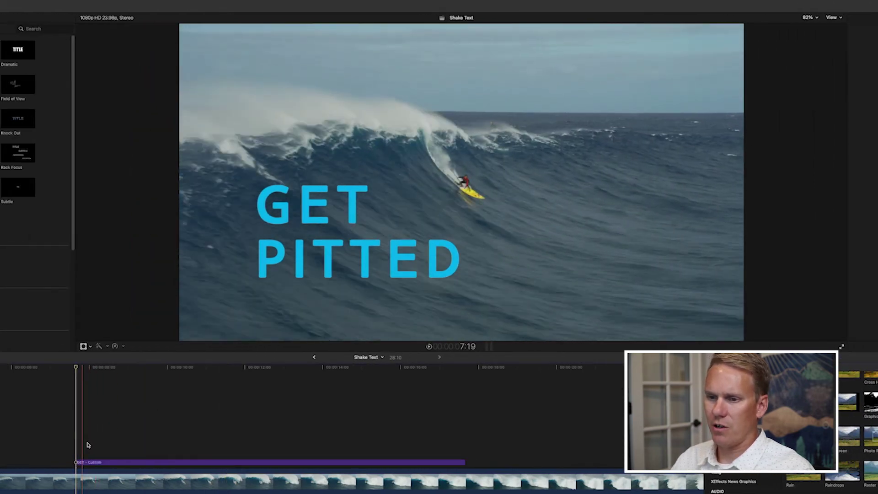
click(98, 463)
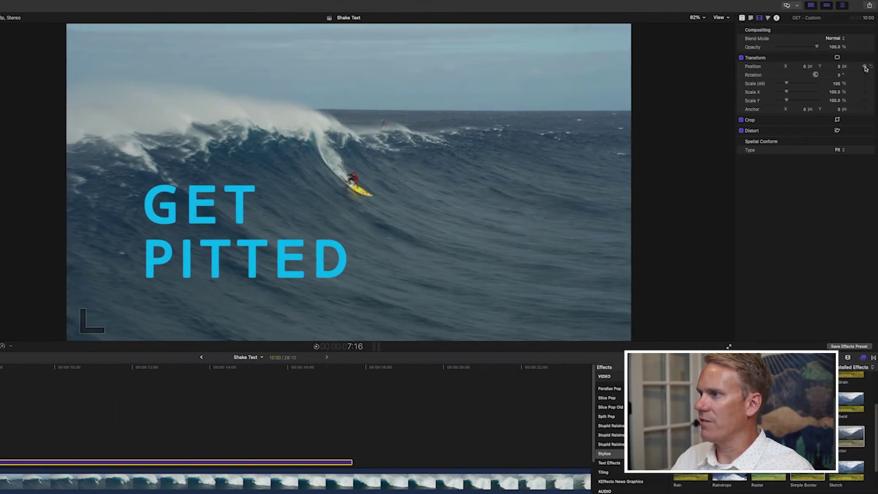
click(864, 66)
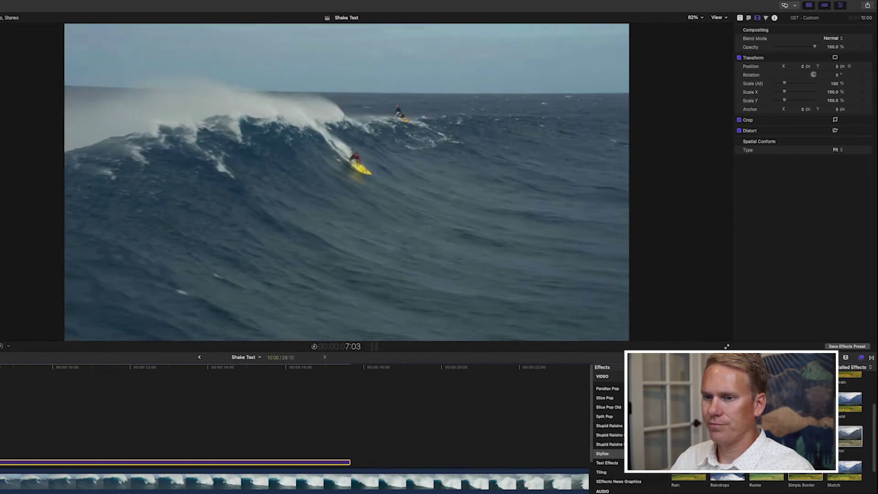
Keyframe shifting title Positions every ten frames, including X 77, Y -27.1 at 8:02 and X -24.2 at 8:12, and preview the shake
key(shift+Right)
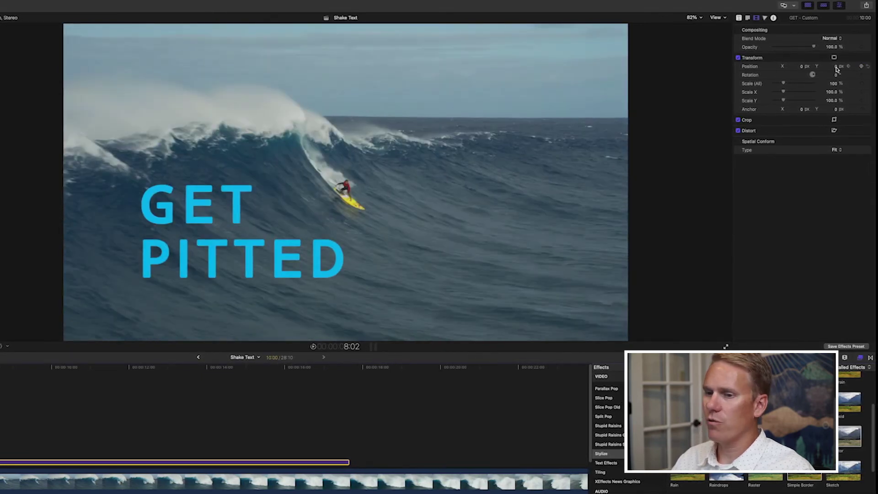
drag(837, 68, 799, 69)
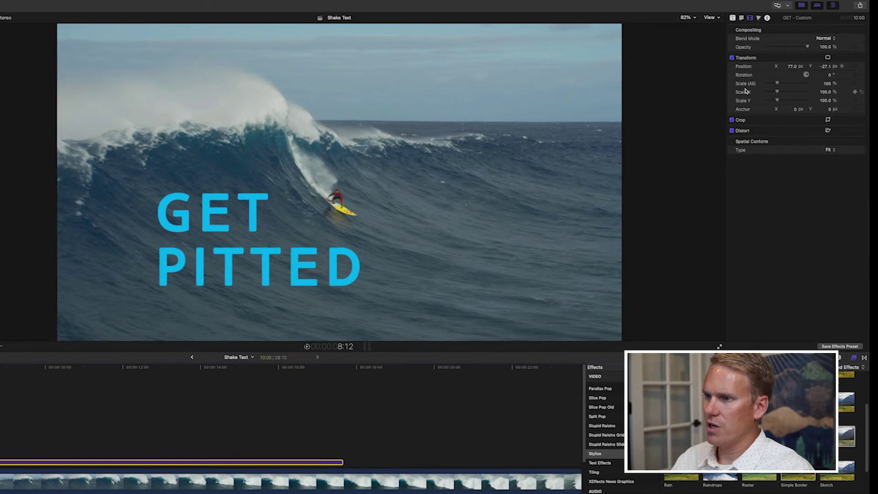
drag(794, 68, 823, 69)
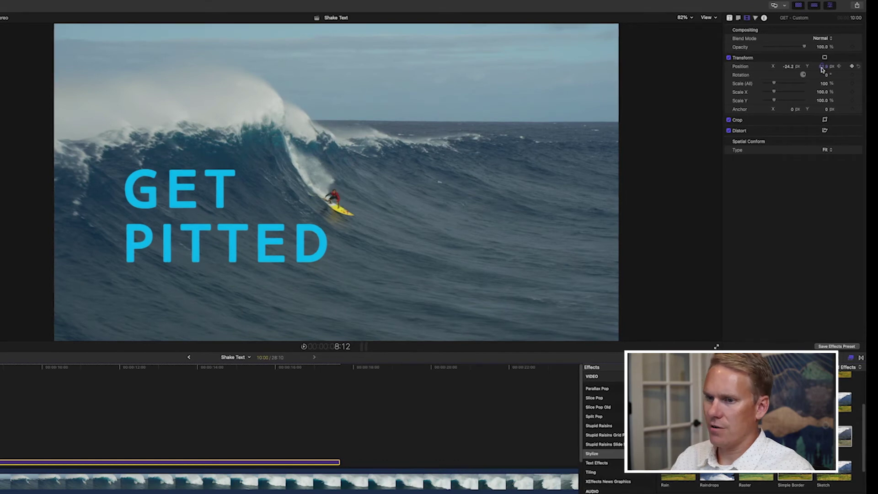
drag(794, 69, 807, 67)
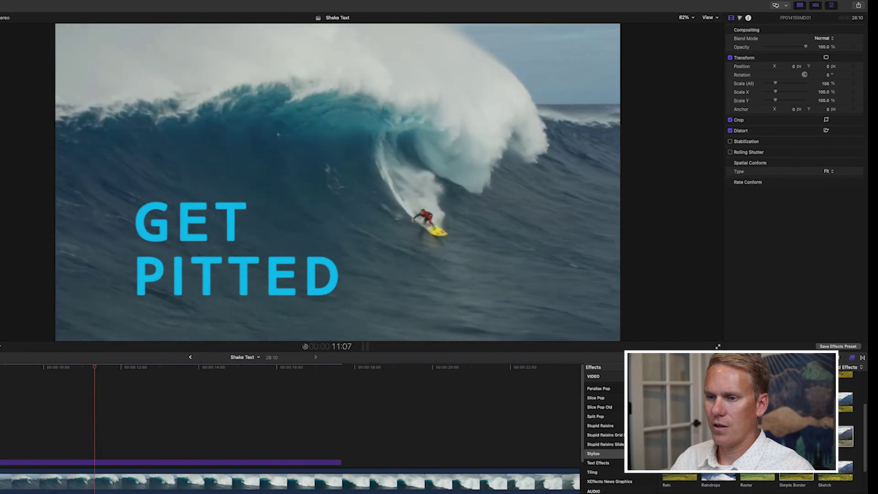
key(space)
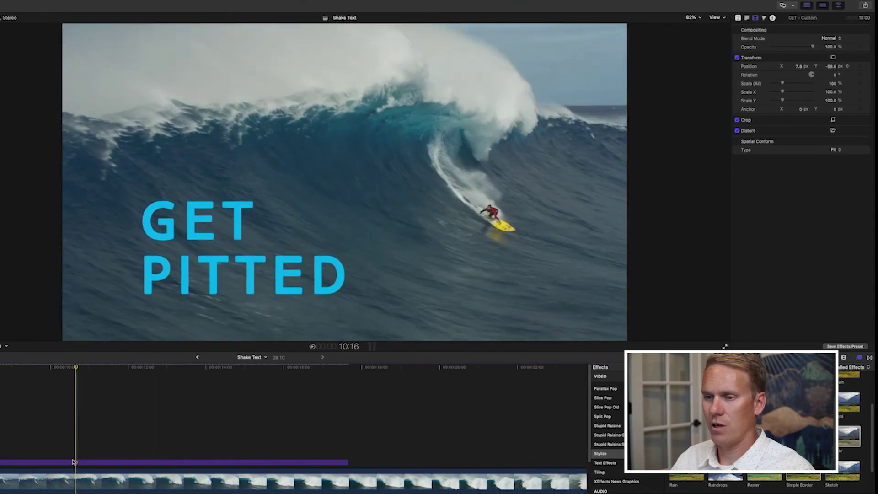
Show the title's video animation, move its Transform keyframes closer together and preview the faster shake
click(66, 464)
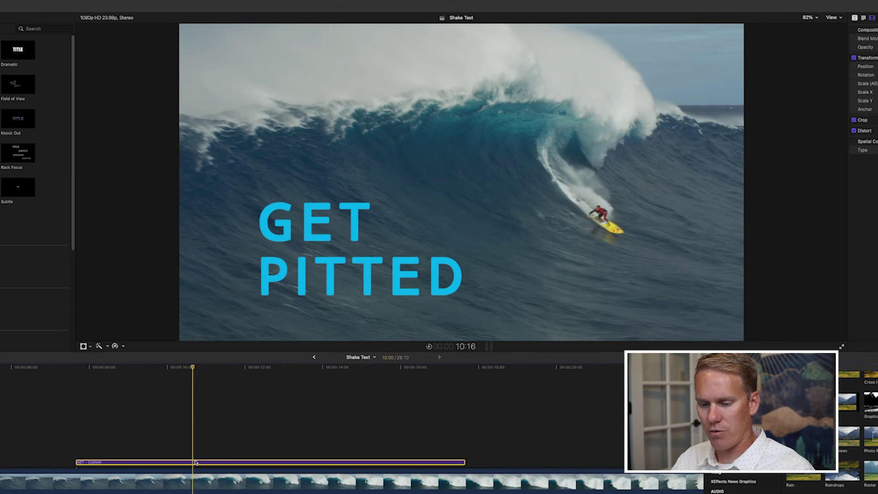
key(ctrl+v)
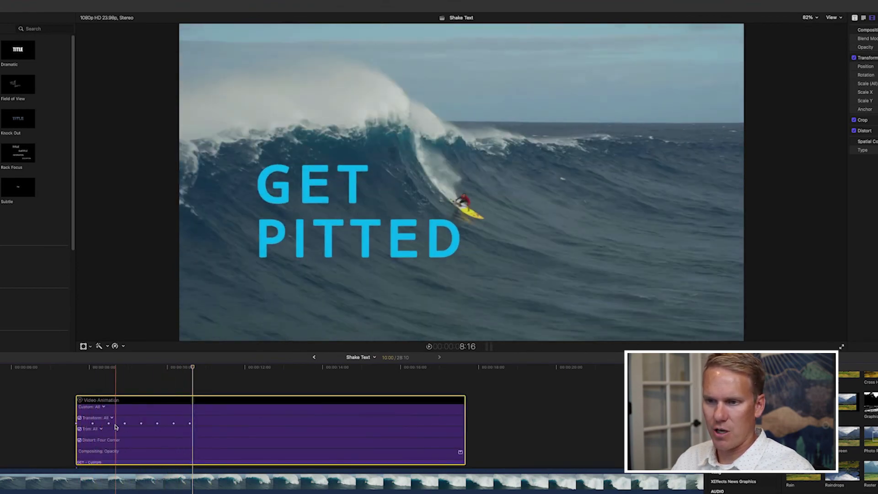
mouse_move(93, 424)
mouse_down()
mouse_move(125, 423)
mouse_move(97, 423)
mouse_up()
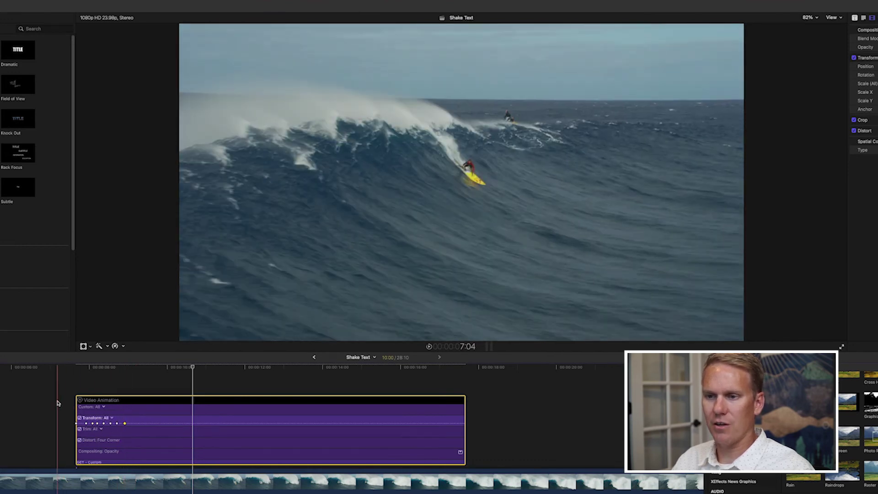
key(space)
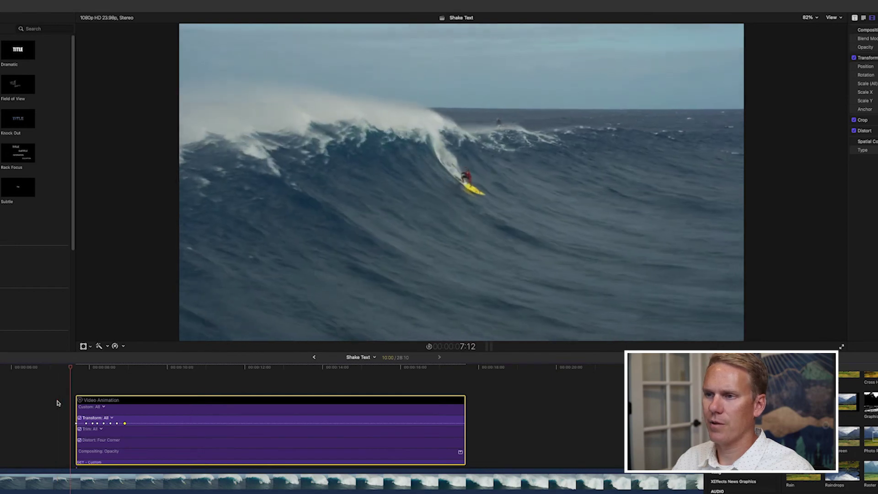
key(space)
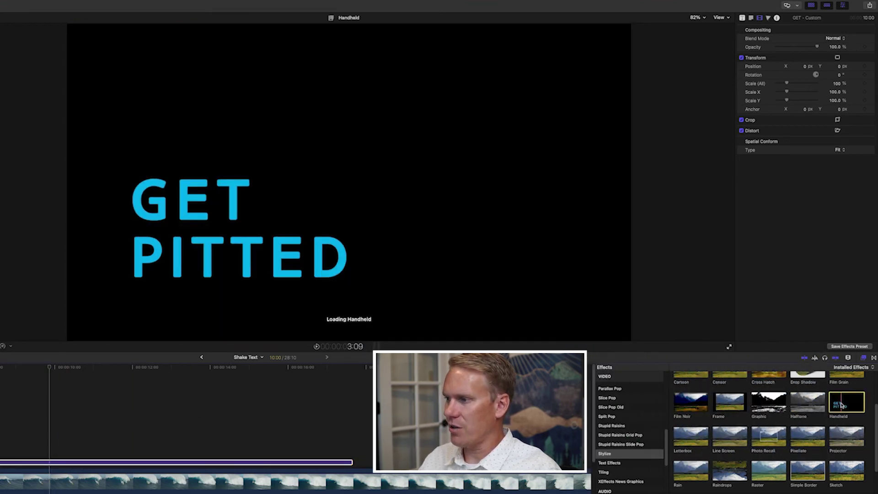
Apply the Handheld effect to the title and browse to the Distortion effects
drag(841, 404, 137, 463)
scroll(631, 429, up, 5)
click(657, 475)
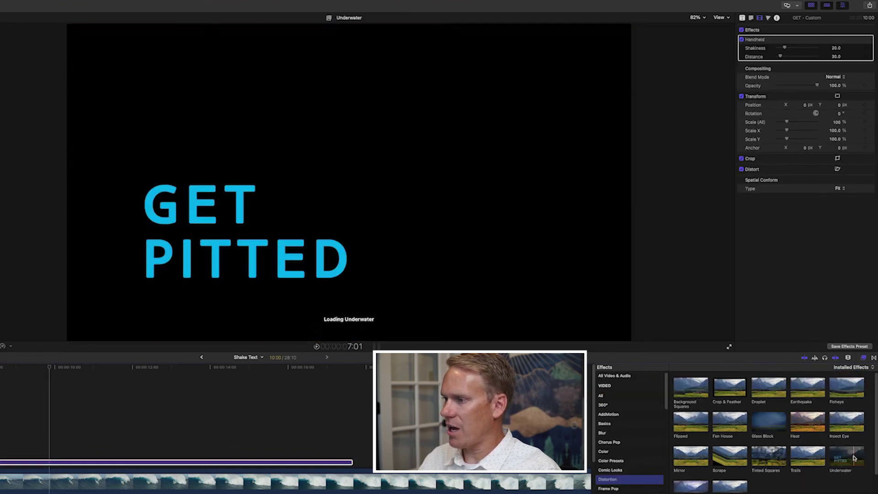
Apply the Underwater distortion effect to the title, move Handheld below it in the effect order and preview the result
drag(853, 457, 174, 466)
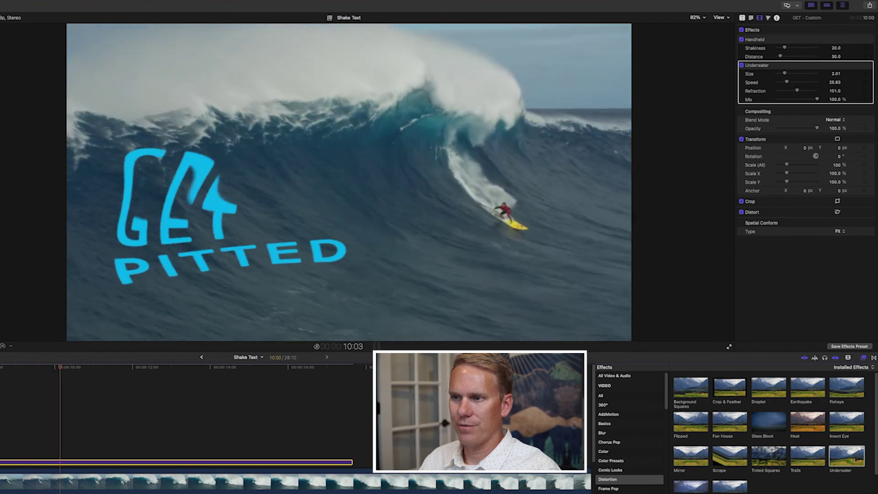
click(61, 424)
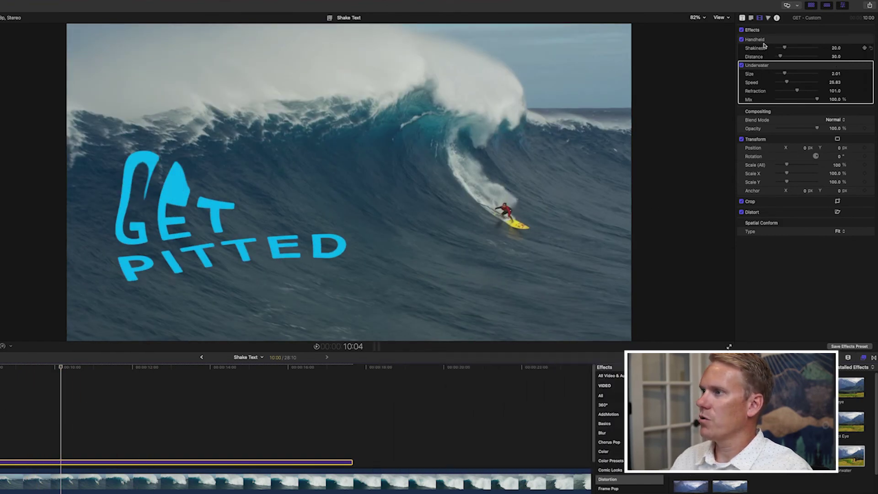
click(763, 40)
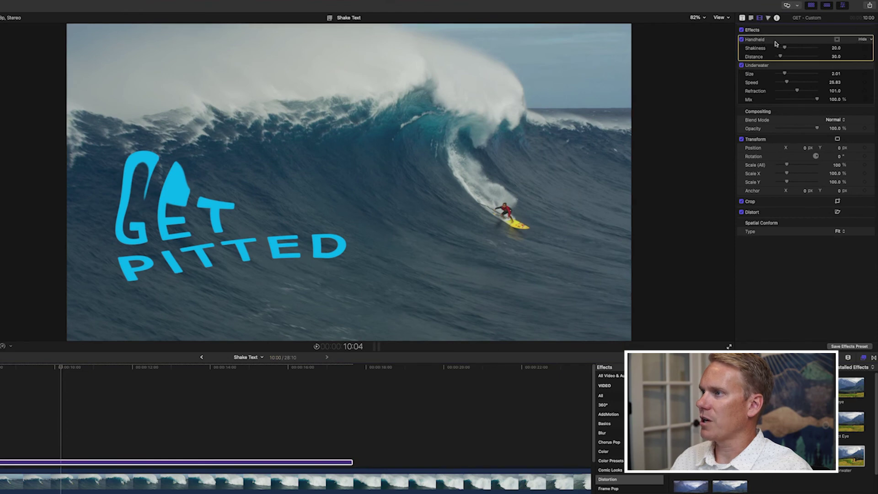
click(782, 68)
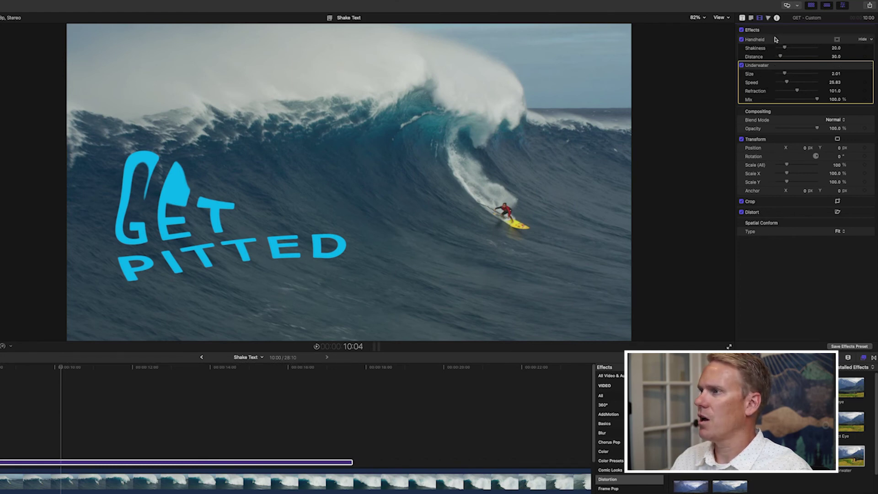
drag(776, 40, 778, 91)
key(j)
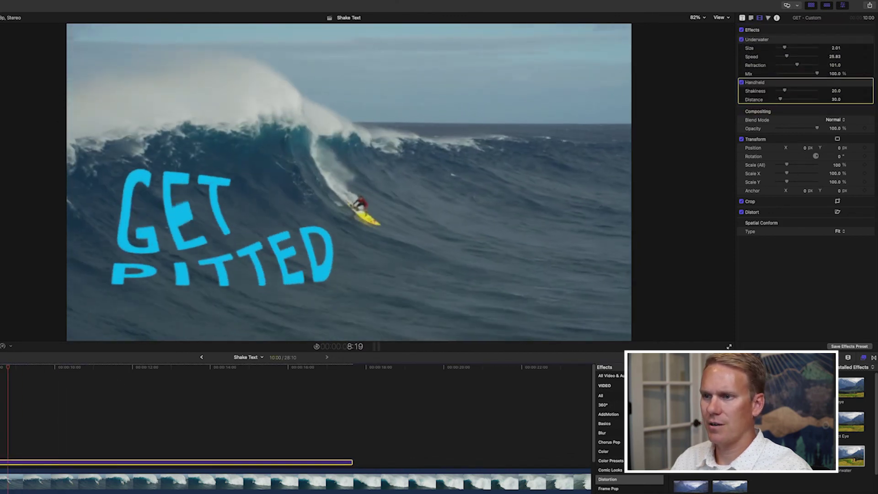
key(space)
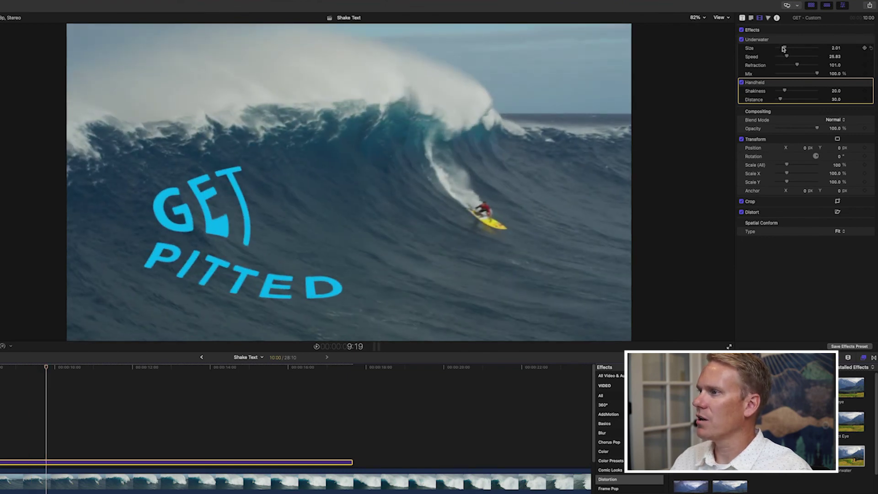
Set the Underwater effect's Size to 55, Speed to about 60.7 and Refraction to about 39
drag(799, 48, 832, 50)
click(837, 48)
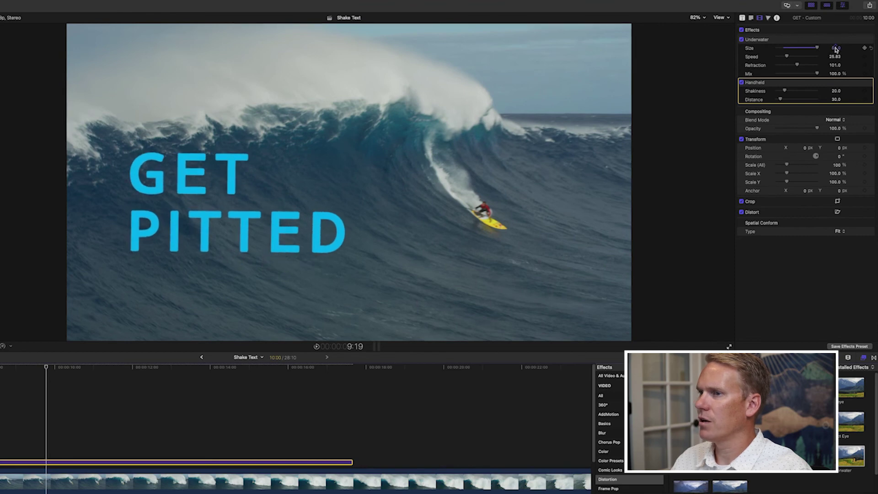
click(837, 48)
text(50)
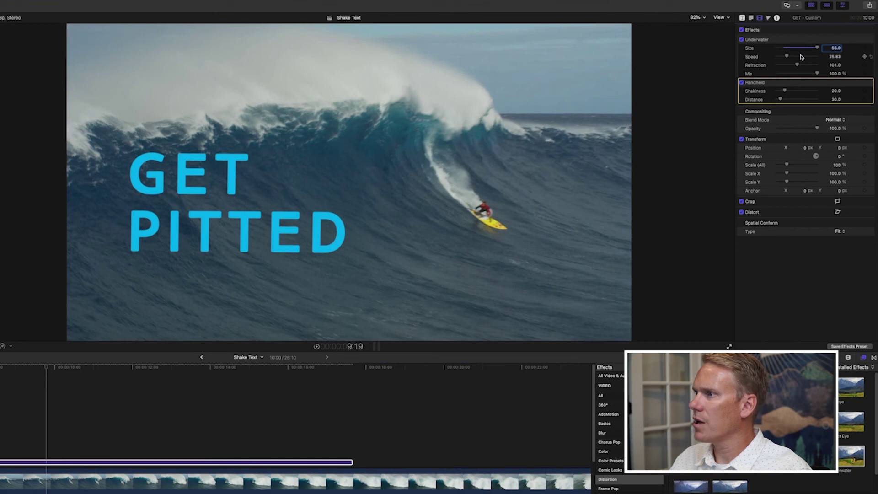
click(801, 57)
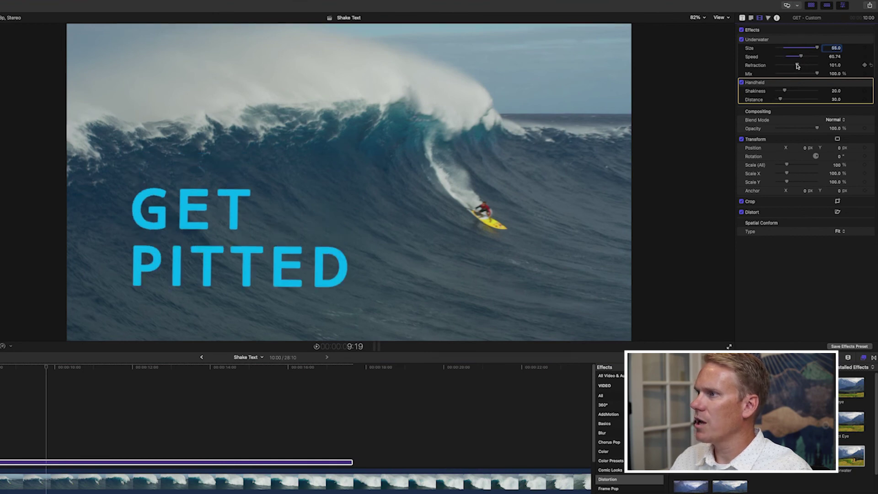
drag(794, 66, 784, 67)
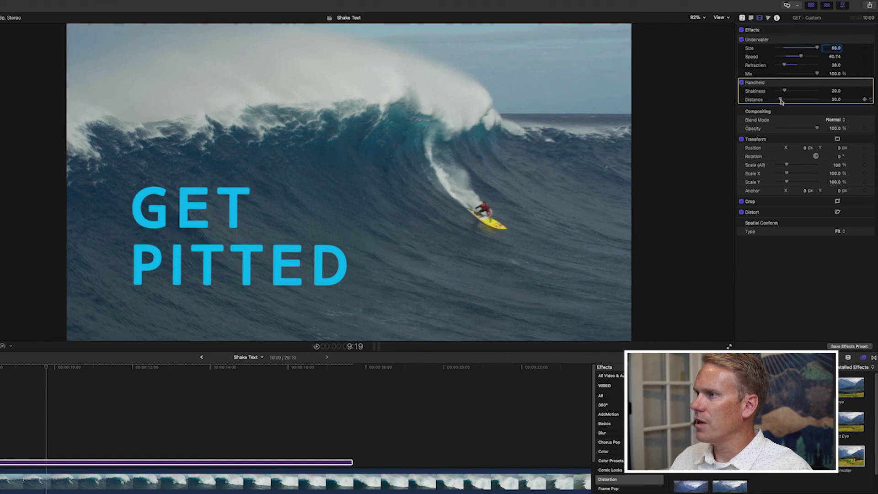
Raise the Handheld effect's Distance to about 113.5 and Shakiness to about 26.8, and preview the shake
drag(781, 100, 793, 100)
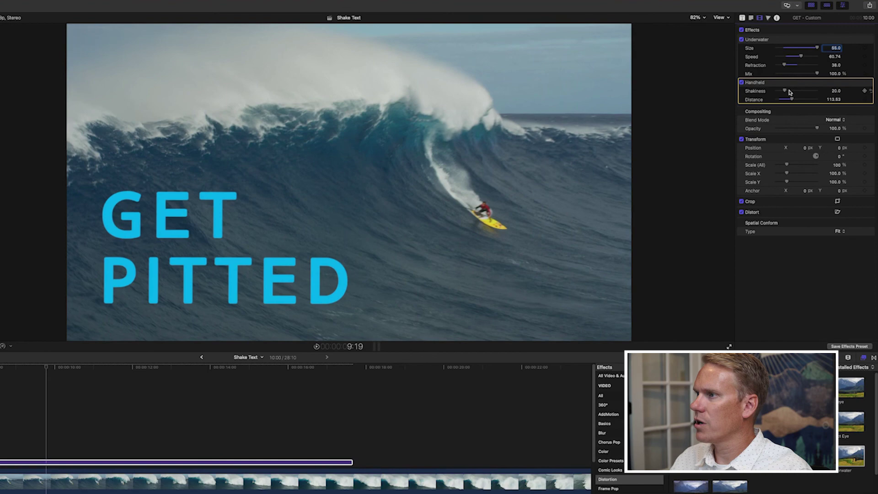
drag(786, 92, 790, 92)
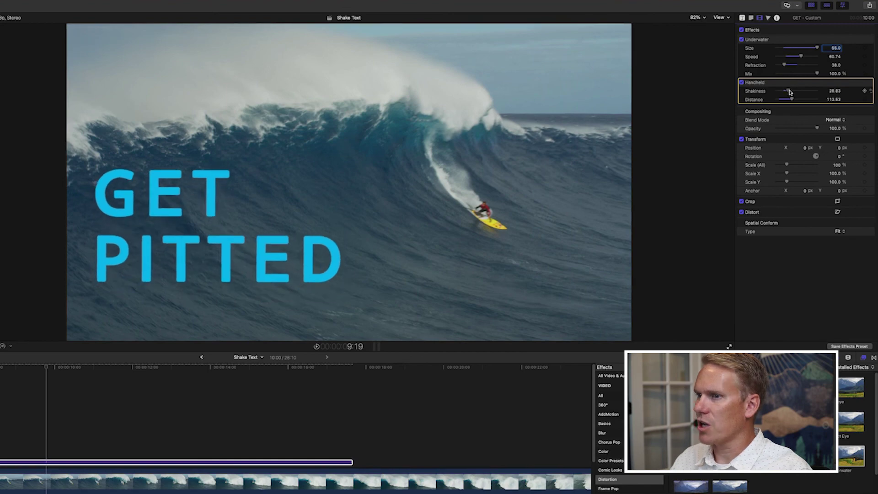
key(j)
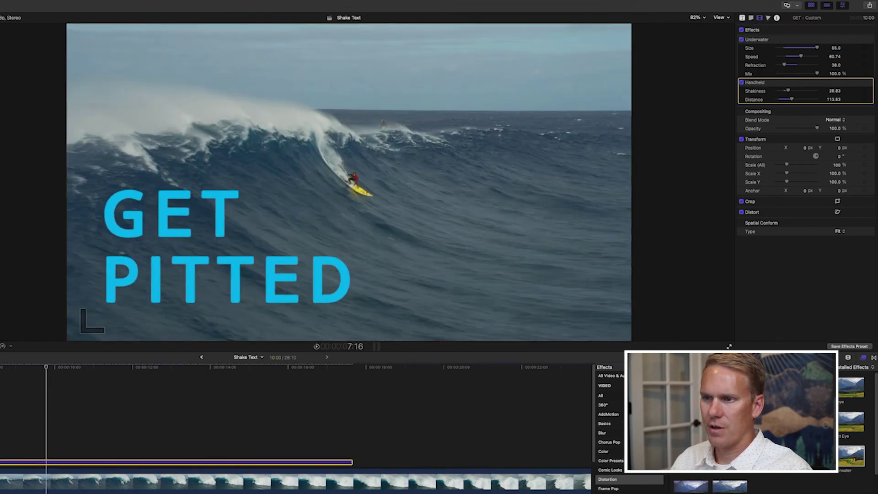
key(l)
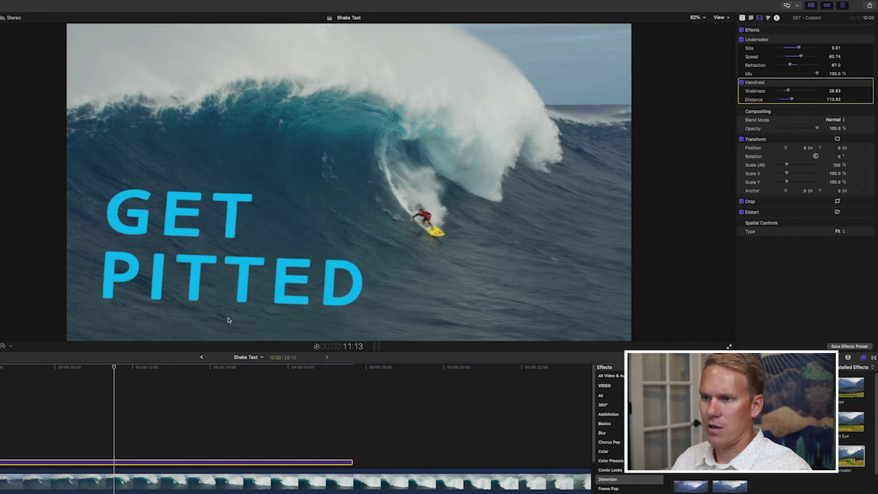
Rewind to the start of the title and replay it to check the combined Underwater and Handheld shake
key(j)
key(j)
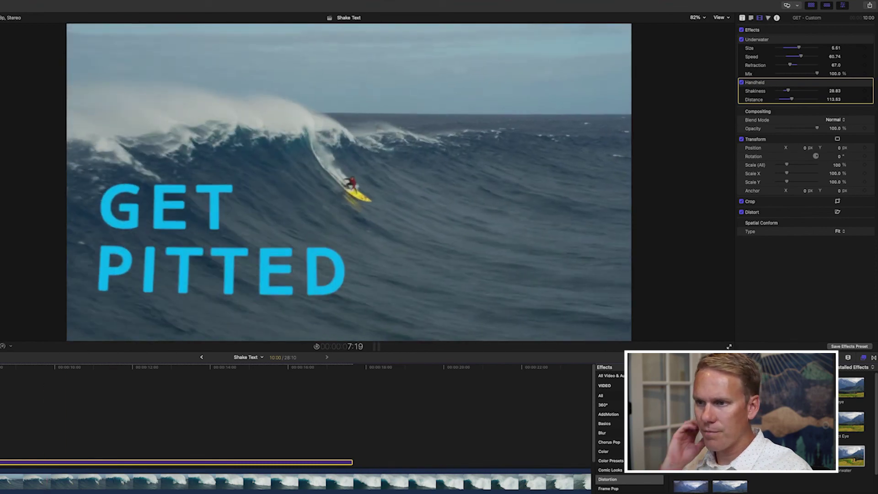
key(l)
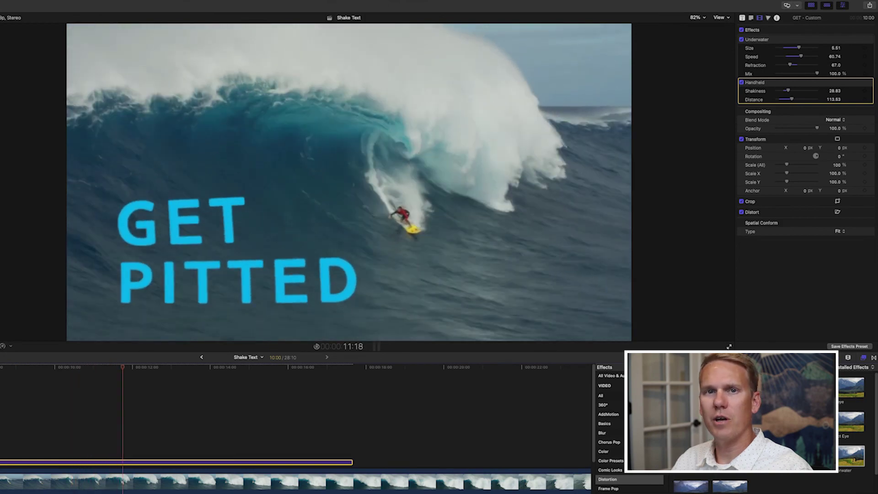
key(Up)
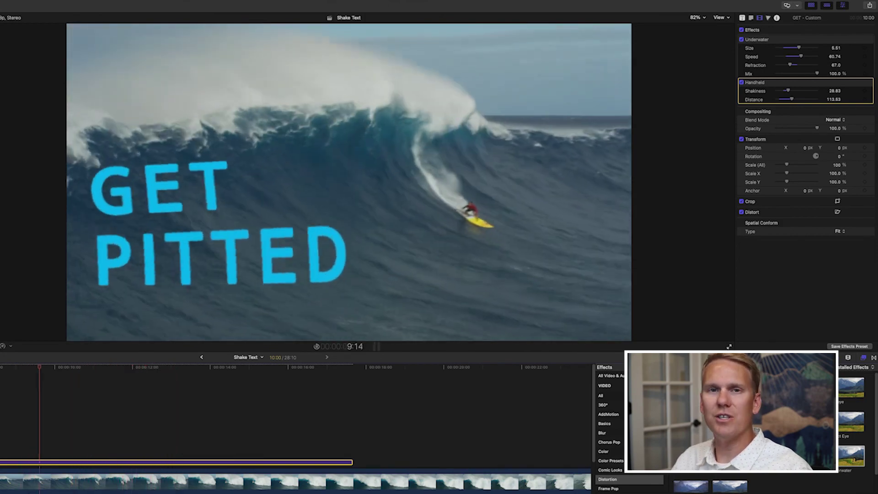